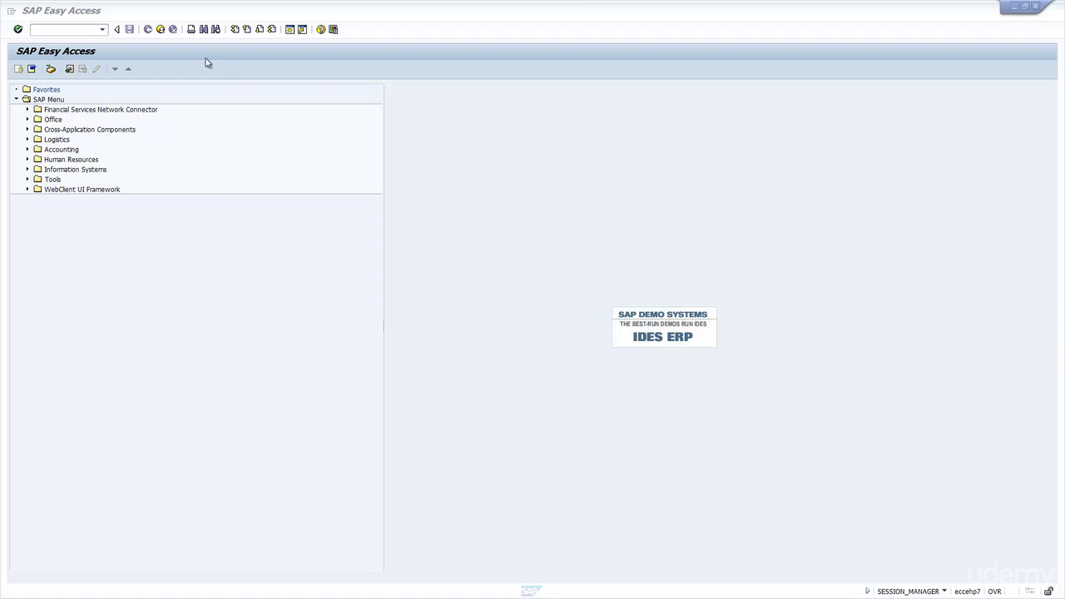
Open transaction VL10 and display the user role settings for role 0001.
left_click(43, 32)
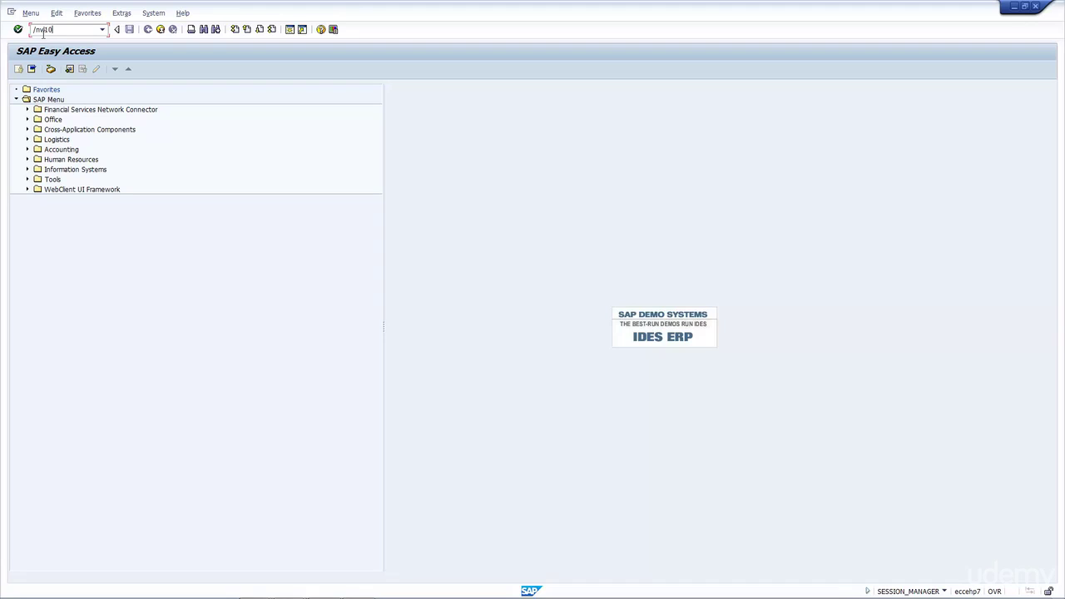
key("Return")
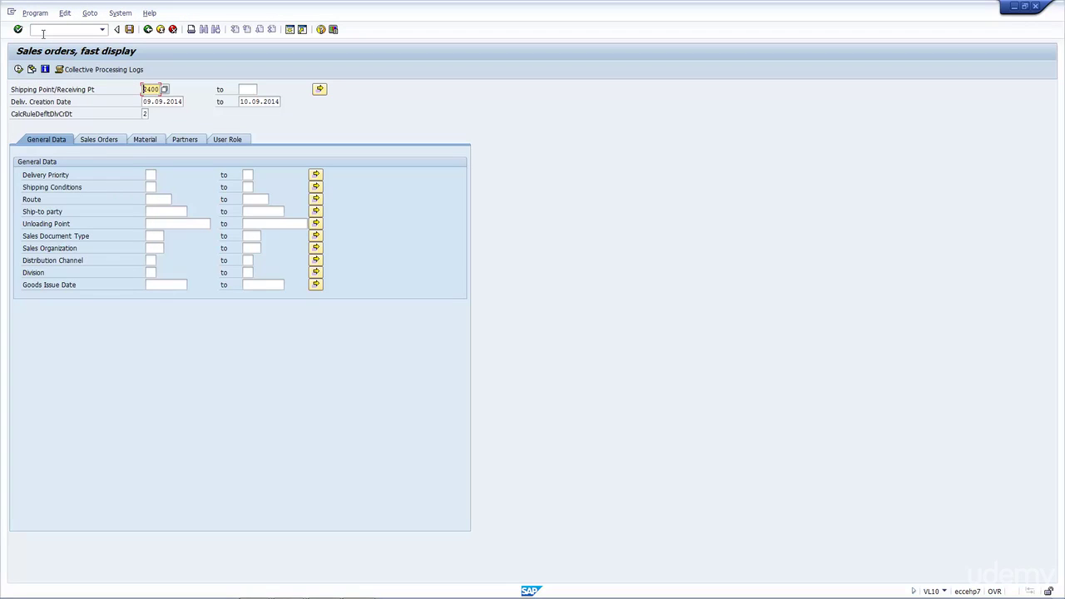
left_click(119, 350)
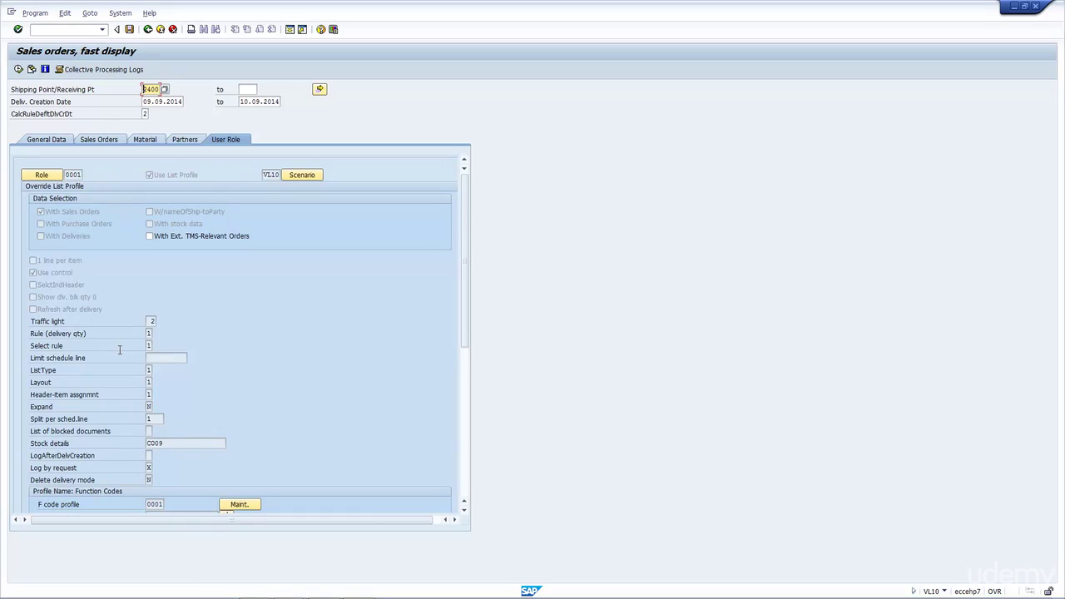
left_click(66, 175)
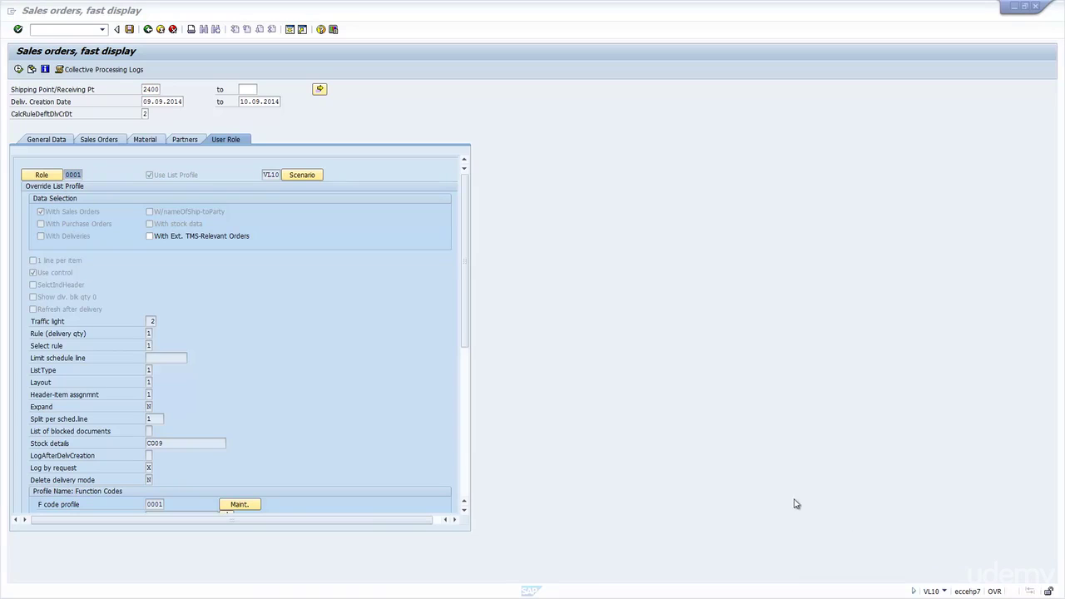
left_click(71, 174)
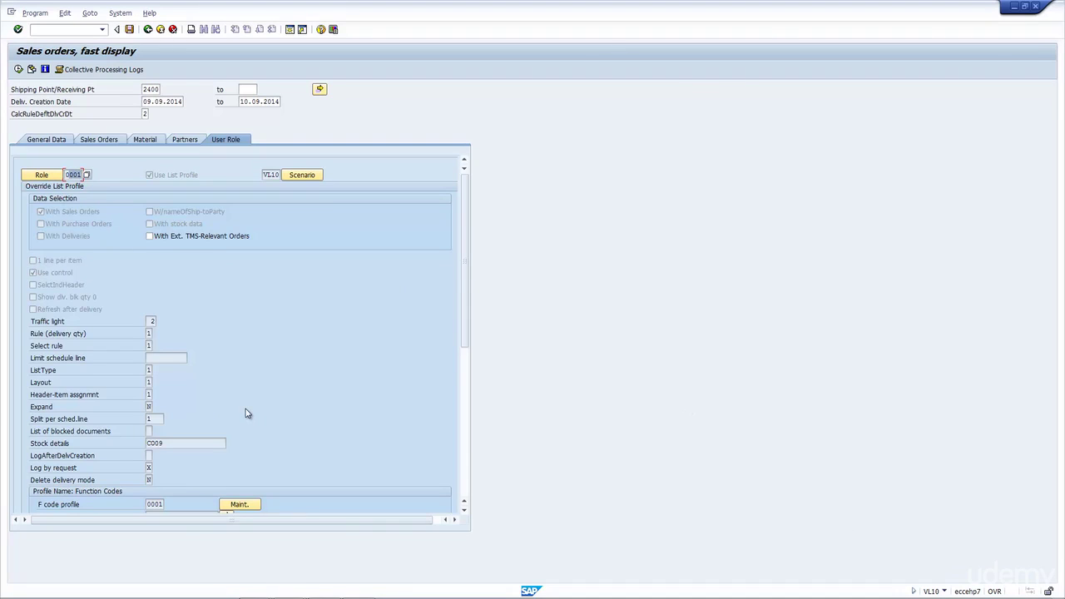
Look through the available rules for calculating the delivery quantity and pick rule 1, cumulation of open delivery quantities in all schedule lines.
scroll(246, 409, "down", 1)
scroll(177, 312, "up", 1)
scroll(218, 354, "down", 4)
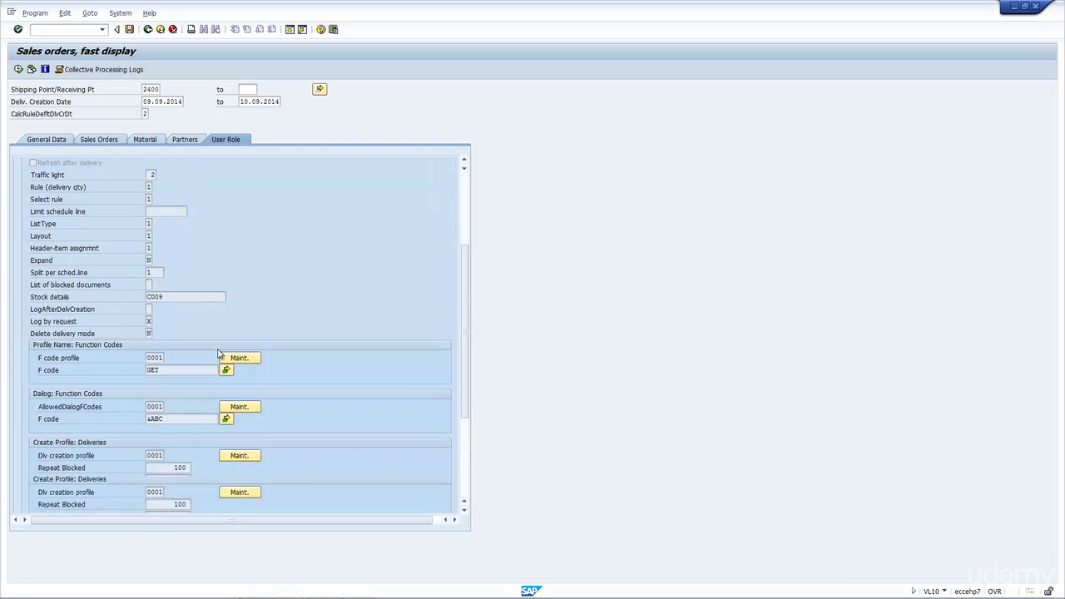
left_click(150, 187)
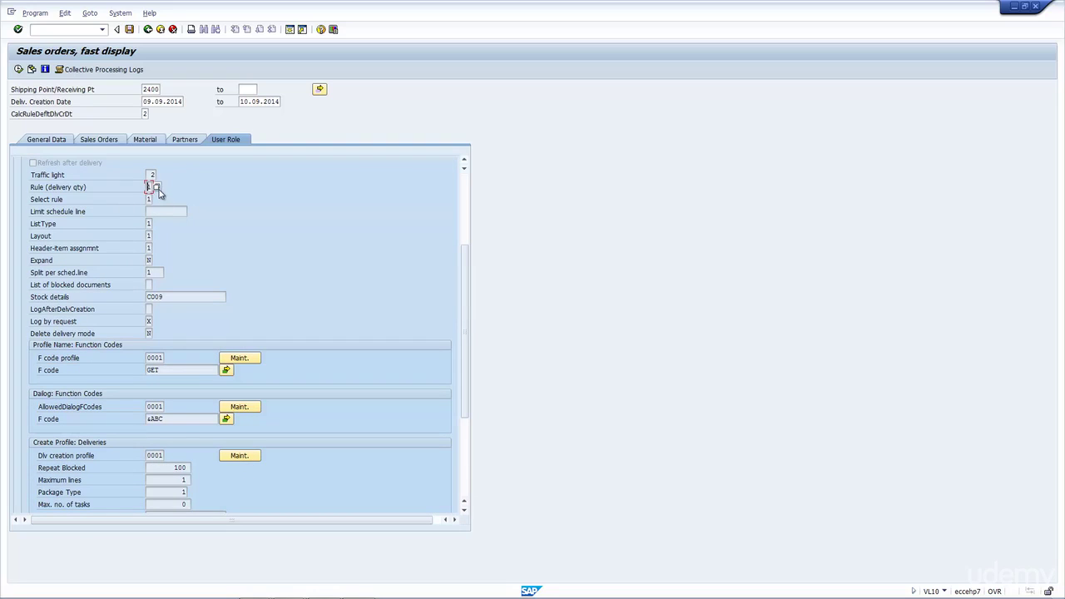
left_click(157, 187)
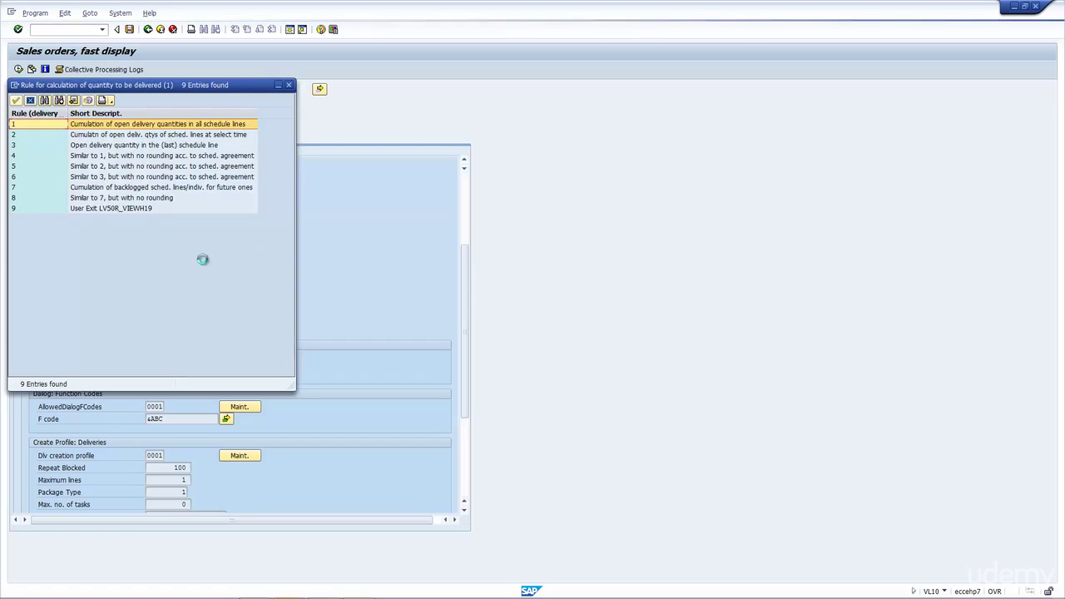
double_click(34, 123)
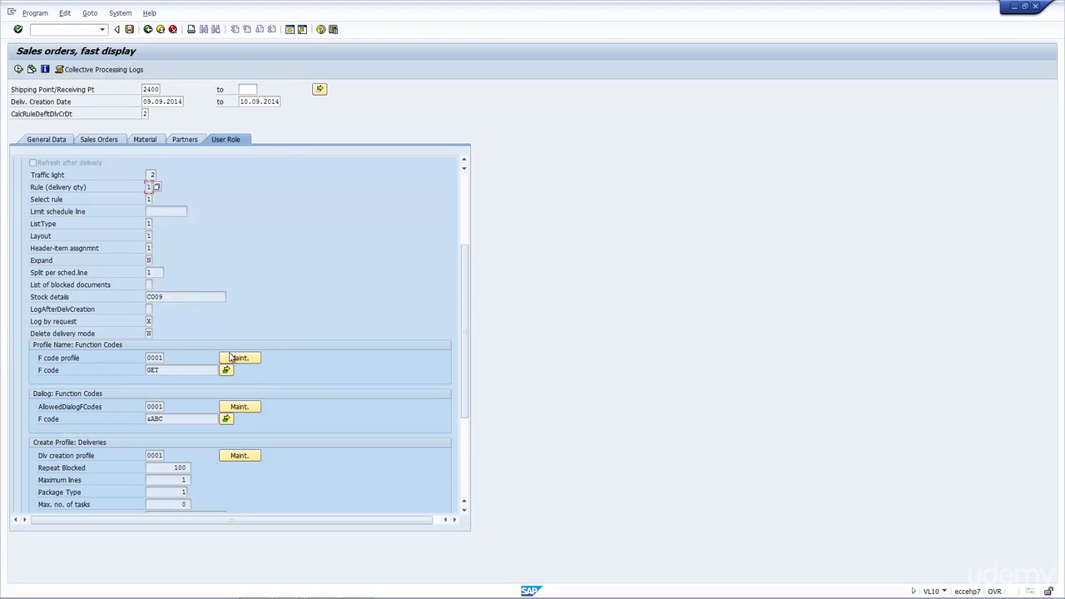
Display the list of function codes assigned to the F code profile, examine PREPARE and DISPLAY, and close the list.
scroll(231, 361, "down", 4)
scroll(230, 361, "up", 1)
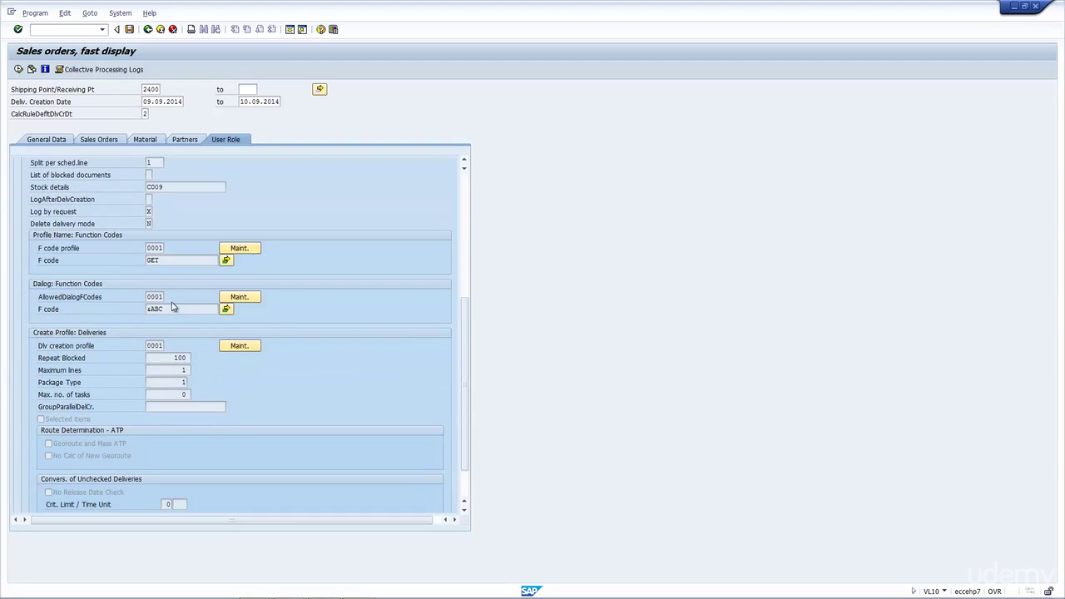
left_click(53, 263)
left_click(226, 261)
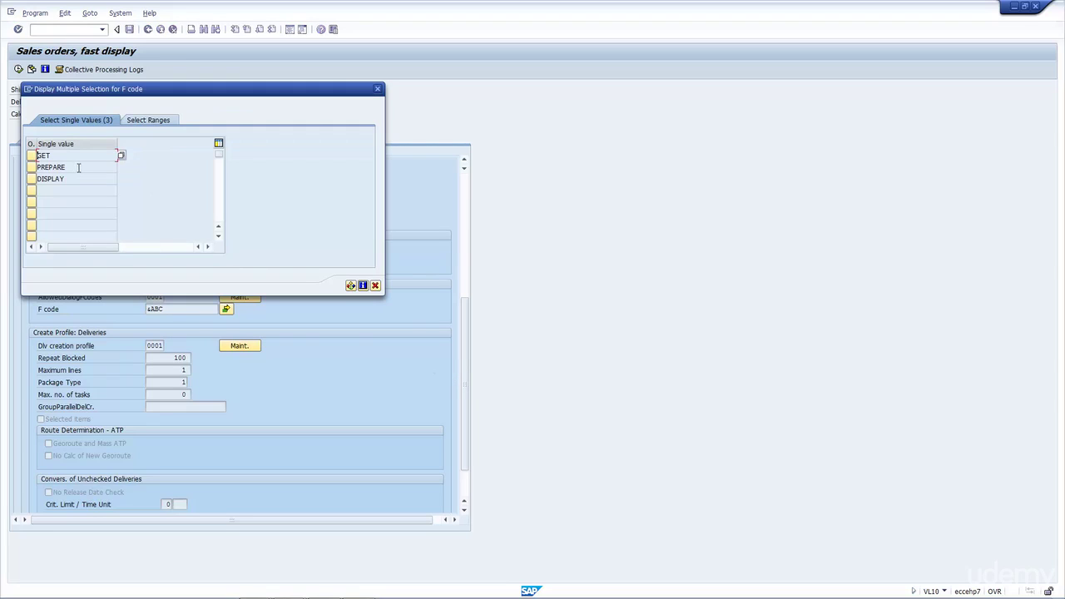
double_click(59, 166)
double_click(55, 178)
left_click(375, 286)
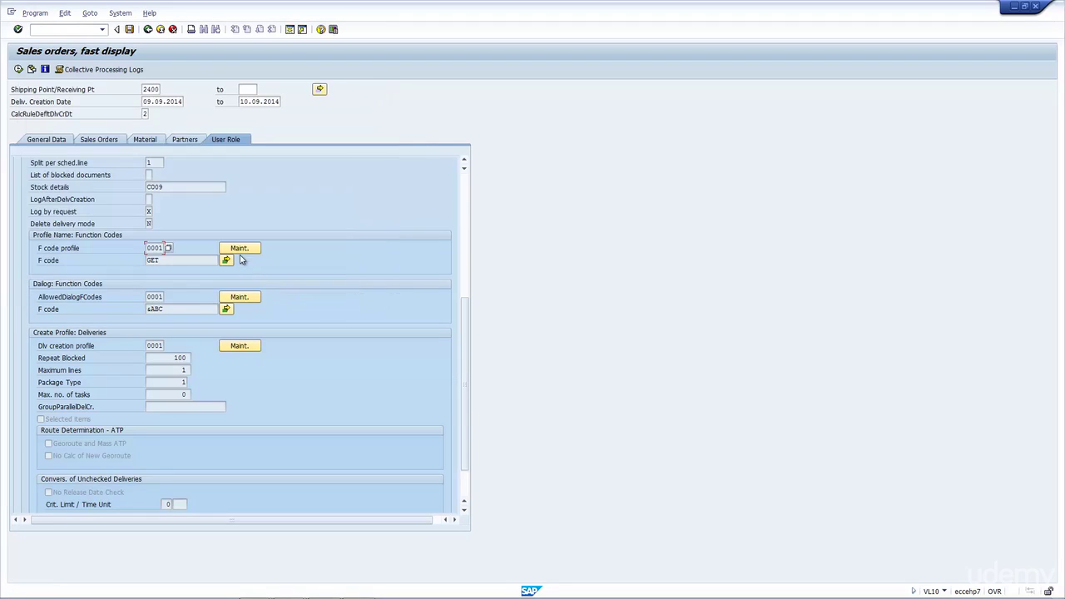
Open the F code profile maintenance, examine the details of the 5001 Run Delivery List entry with sort 30, and return to the selection screen.
left_click(240, 248)
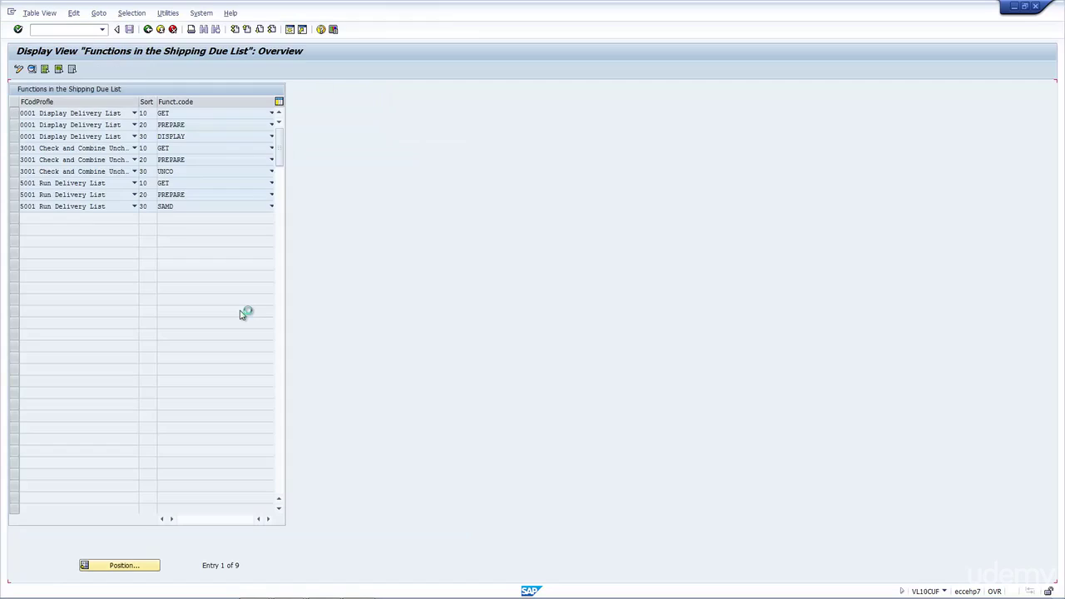
left_click(13, 206)
left_click(31, 69)
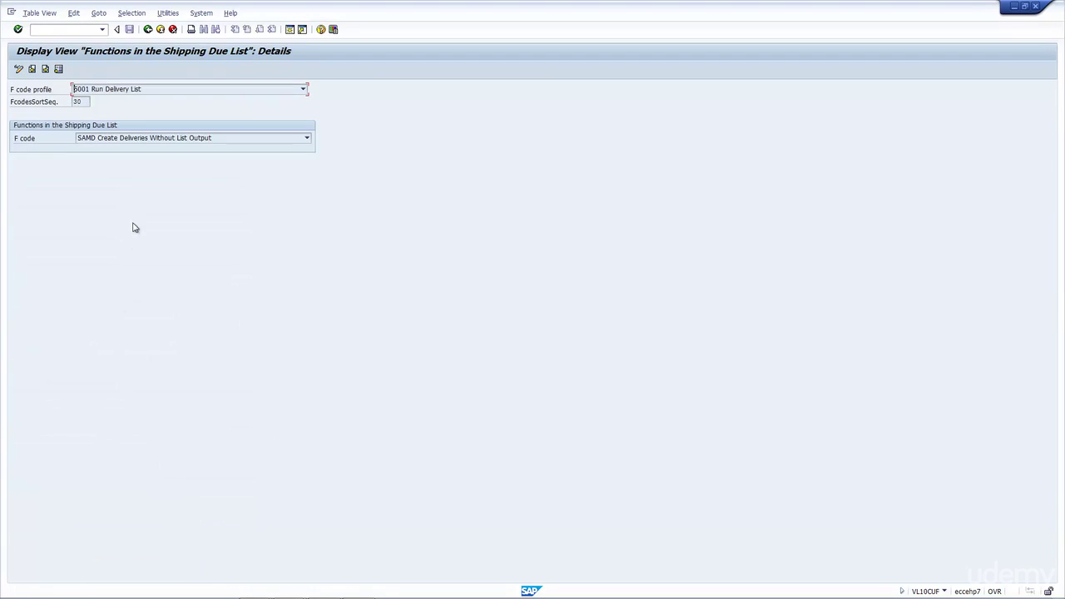
left_click(157, 140)
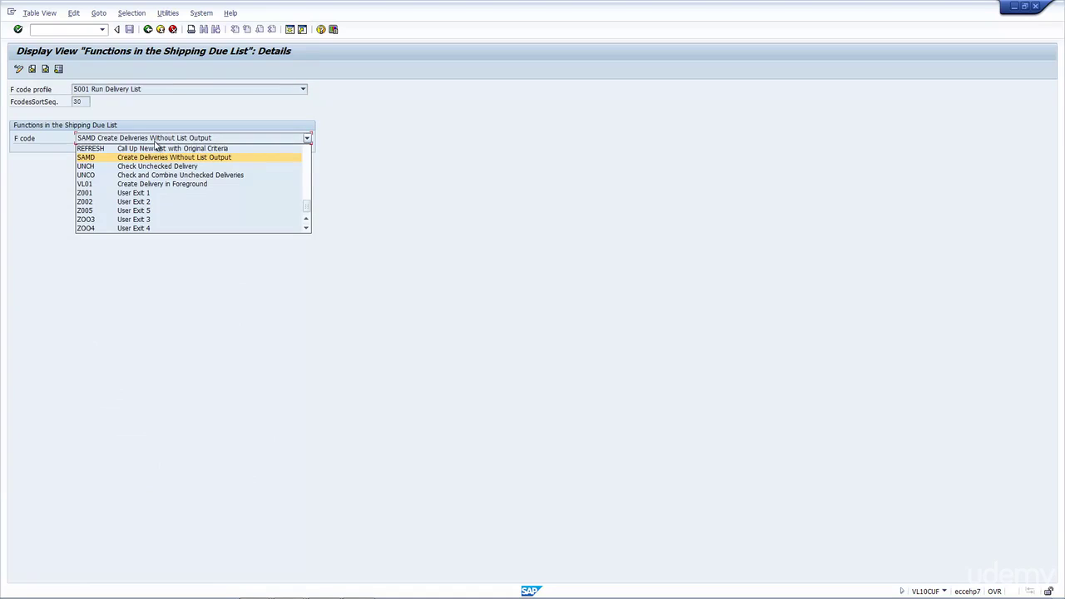
left_click(158, 158)
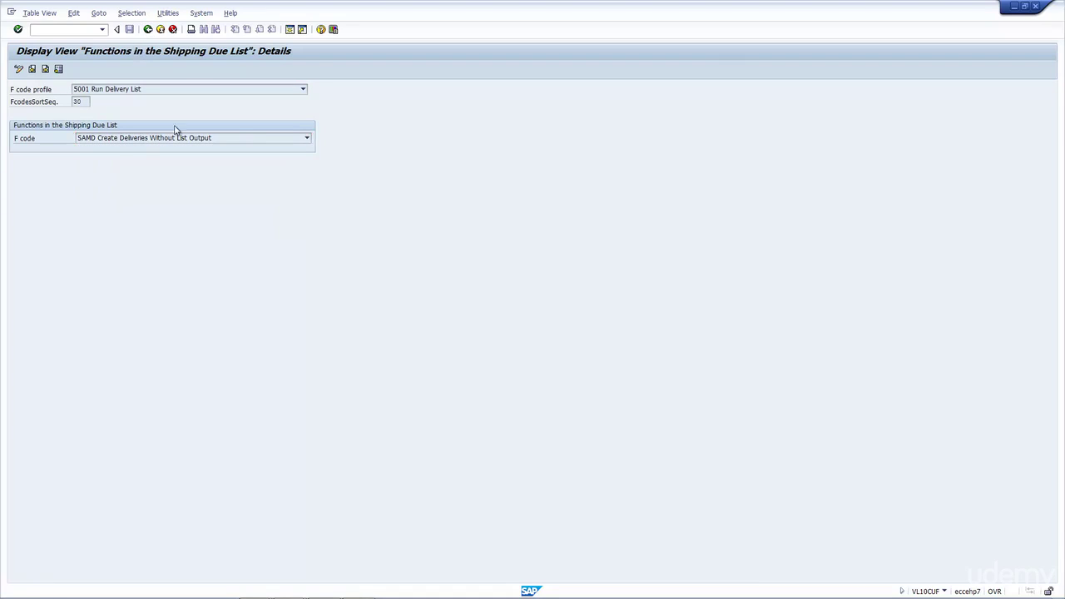
key("F3")
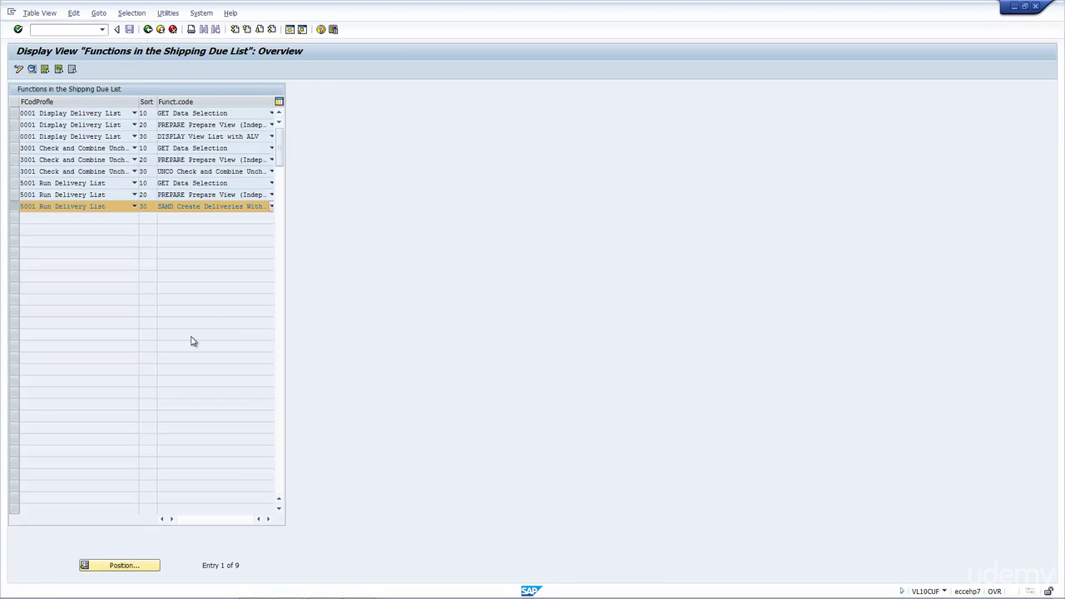
key("F3")
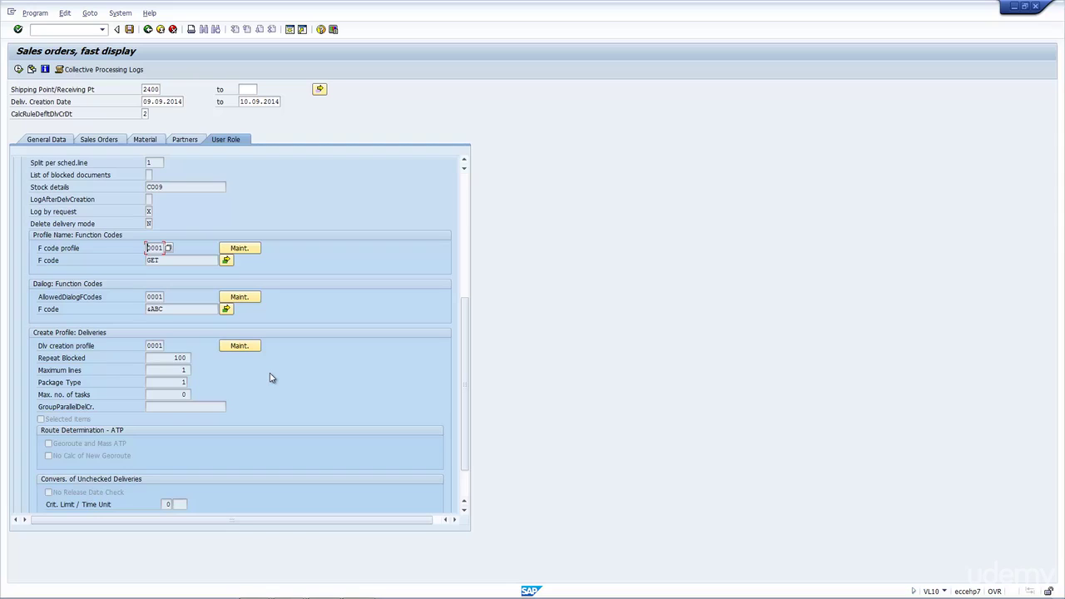
Open the list profiles behind the user role and display the details of profile 5001, Run sales orders in background.
key("Tab")
left_click(466, 203)
left_click(56, 177)
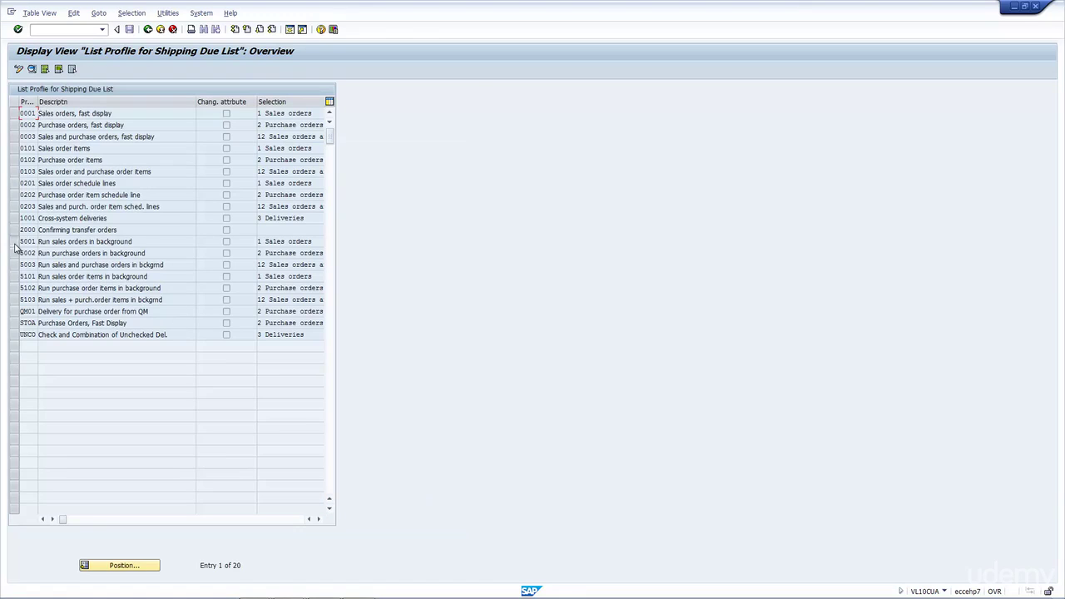
left_click(14, 241)
left_click(31, 69)
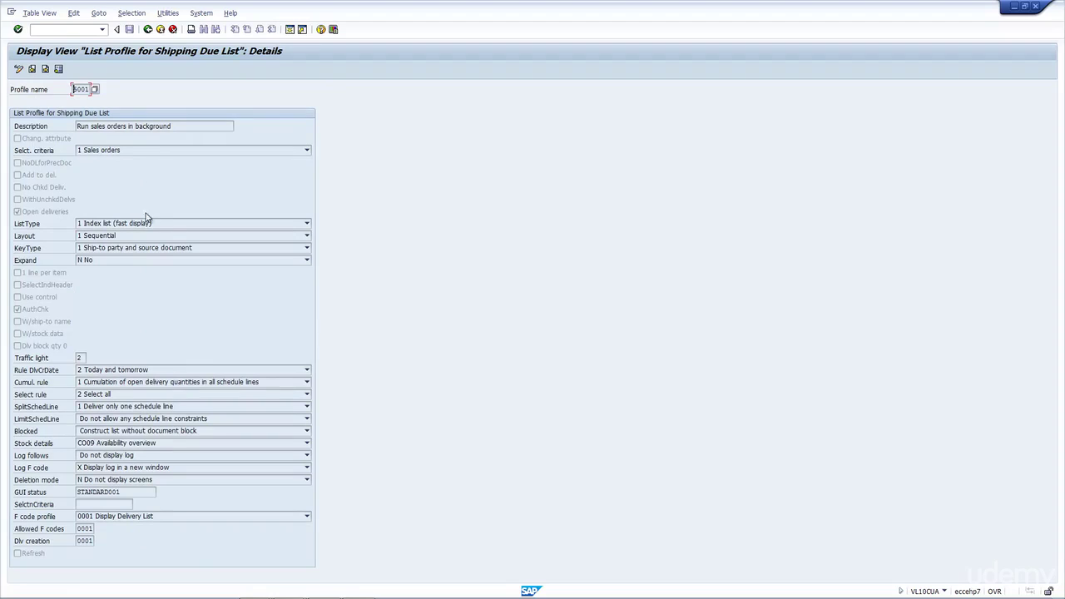
Examine the delivery creation date rule options in list profile 5001 and leave the rule as it is.
left_click(166, 375)
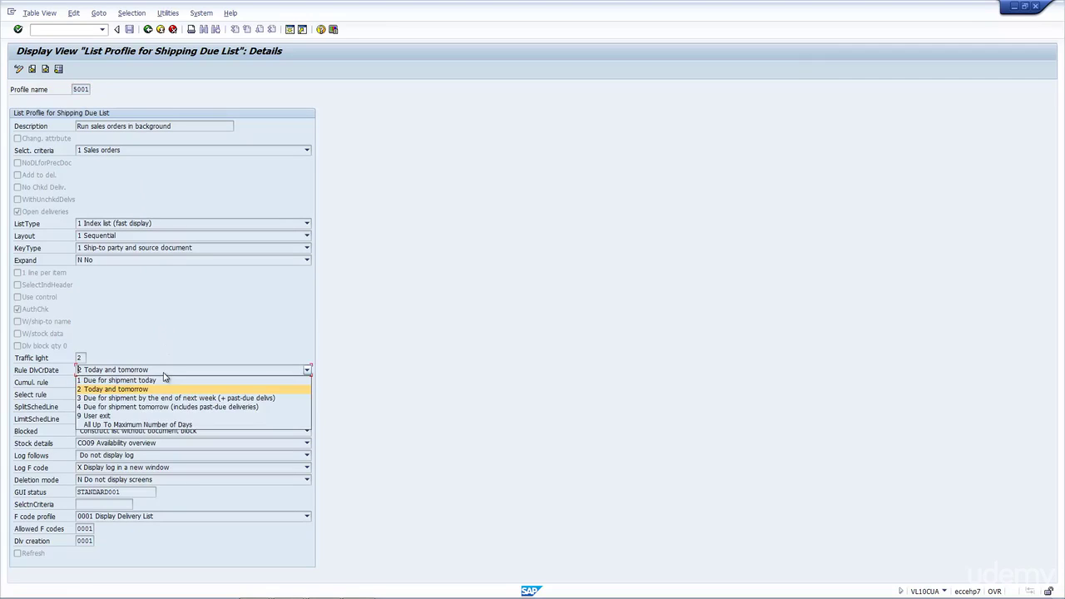
left_click(163, 510)
key("F4")
key("Escape")
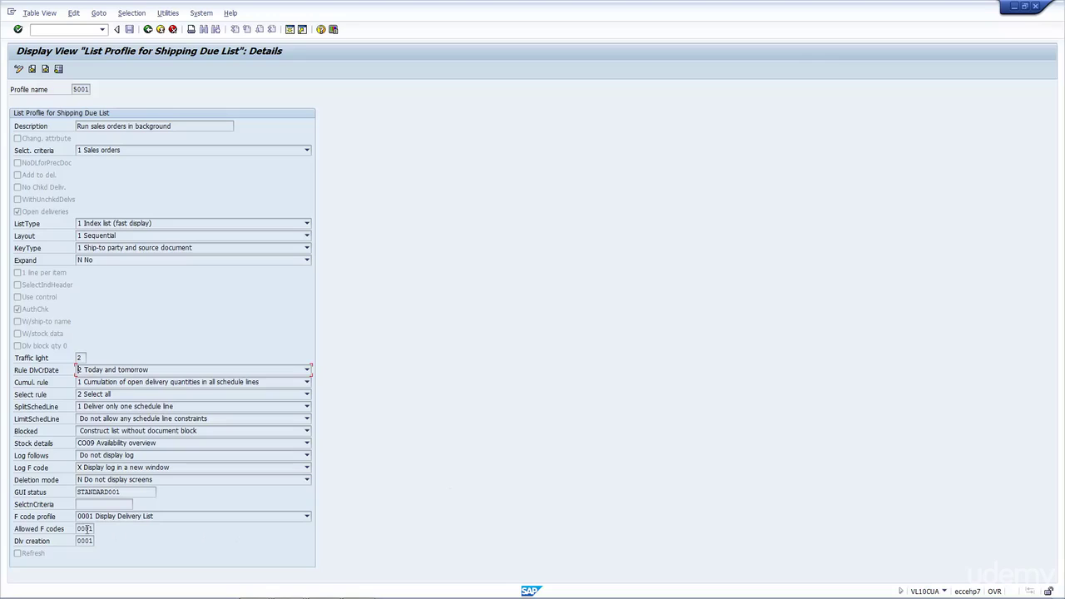
Check the allowed F code profiles for list profile 5001, pick 0001, and go back to the VL10 selection screen.
left_click(87, 530)
left_click(99, 530)
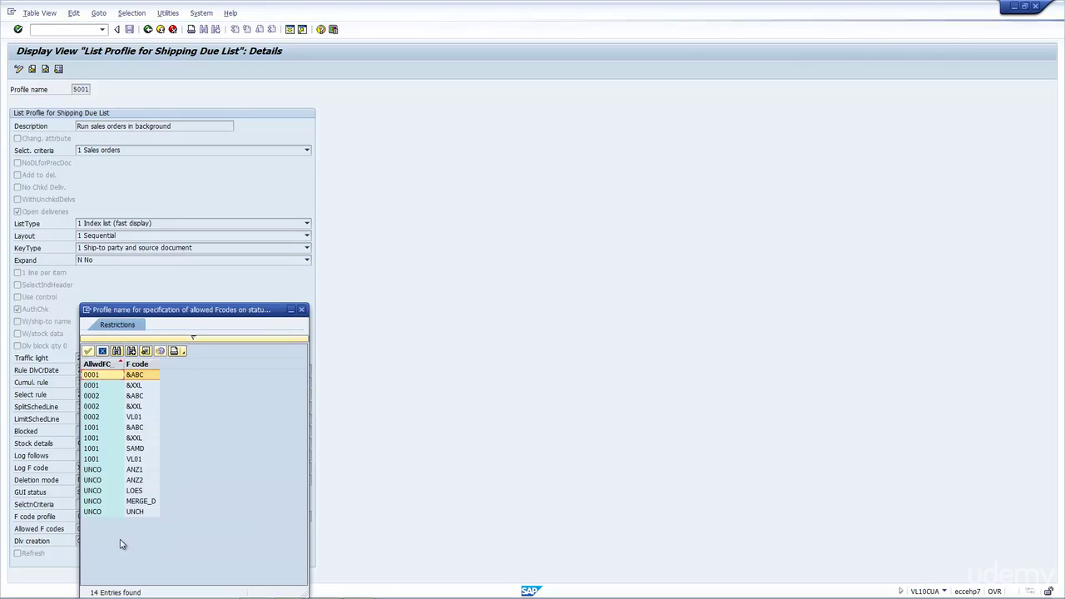
double_click(91, 375)
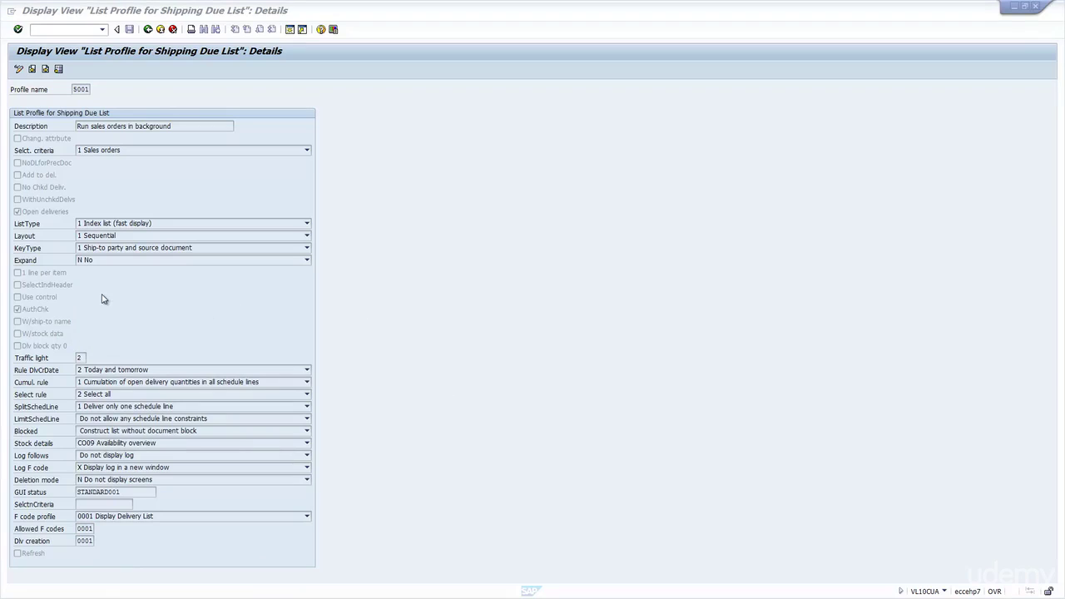
left_click(147, 30)
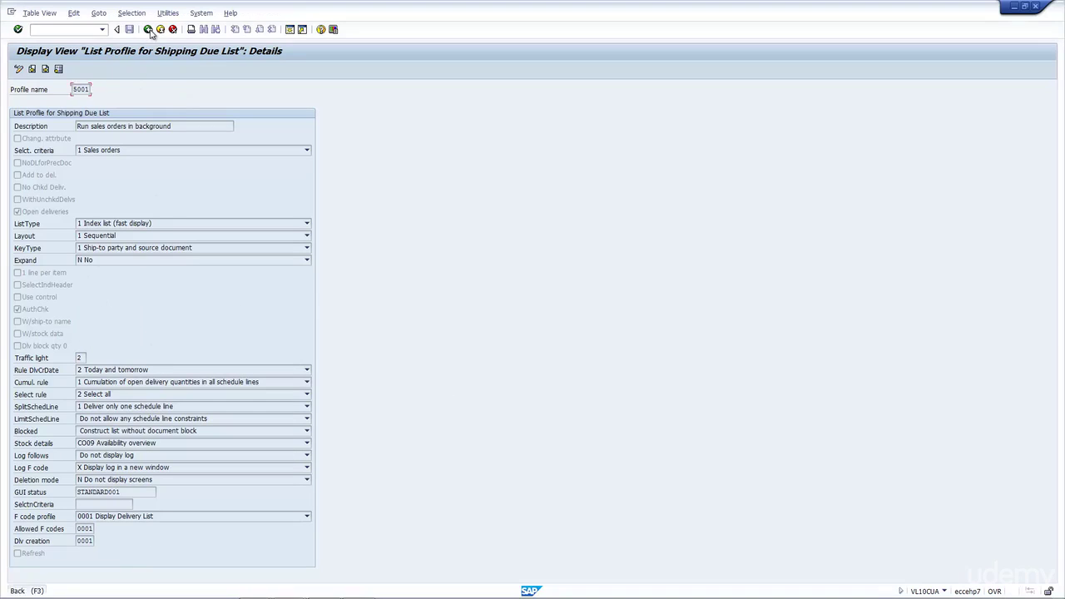
left_click(148, 30)
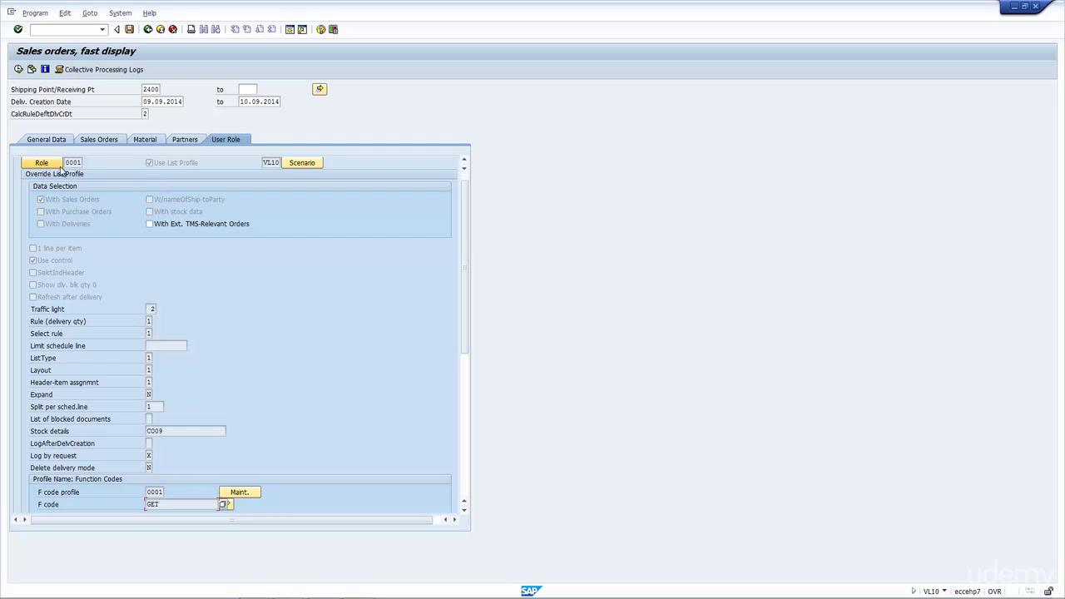
Reopen the F code profile maintenance, examine the 5001 Run Delivery List entries, and return to the selection screen.
left_click(157, 492)
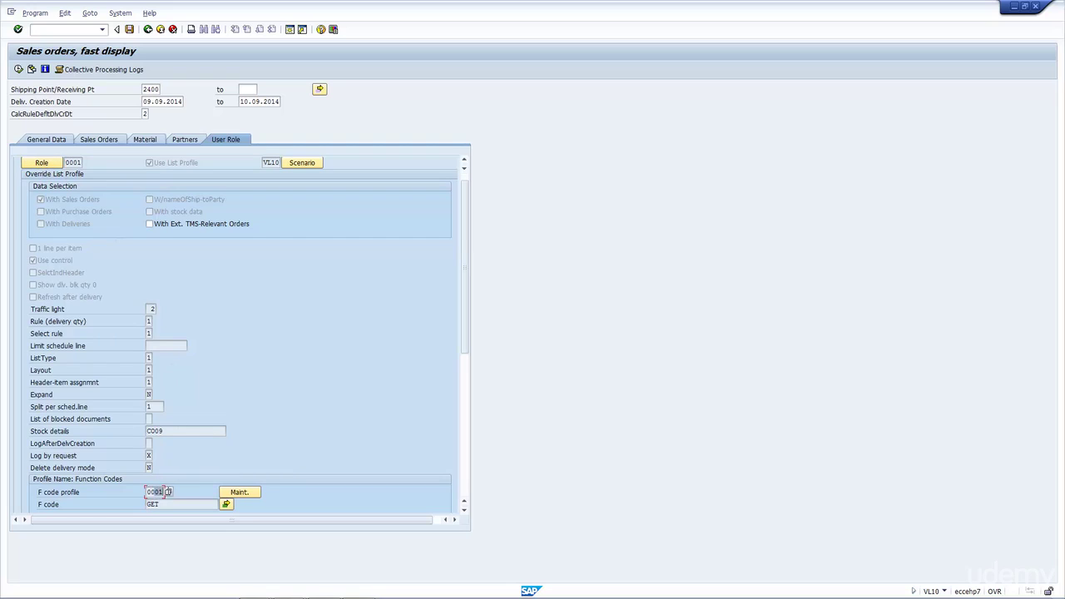
left_click(236, 494)
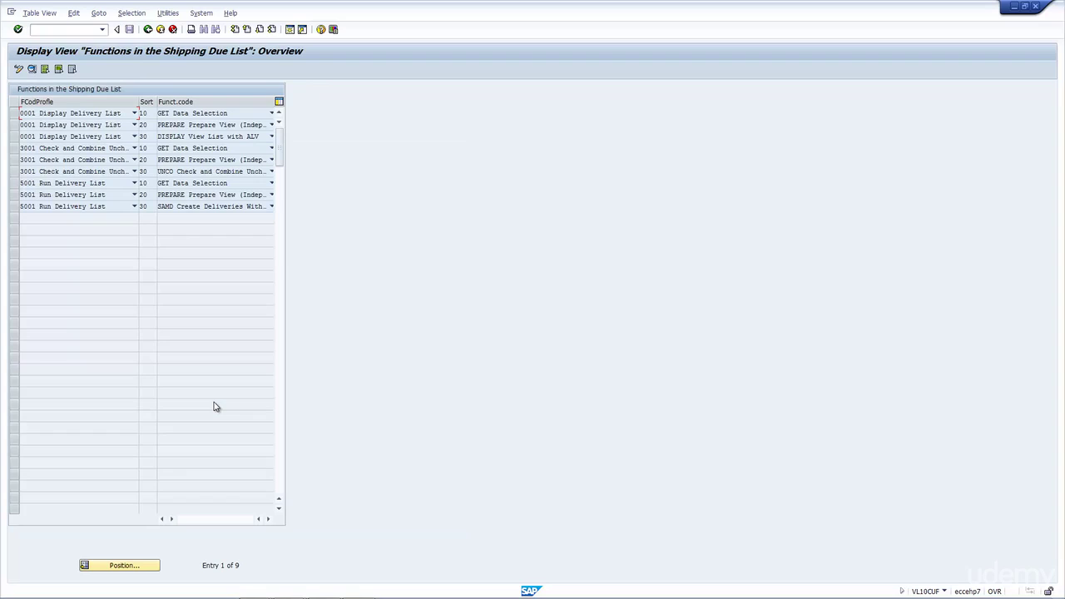
left_click(20, 196)
left_click(14, 182)
key("Escape")
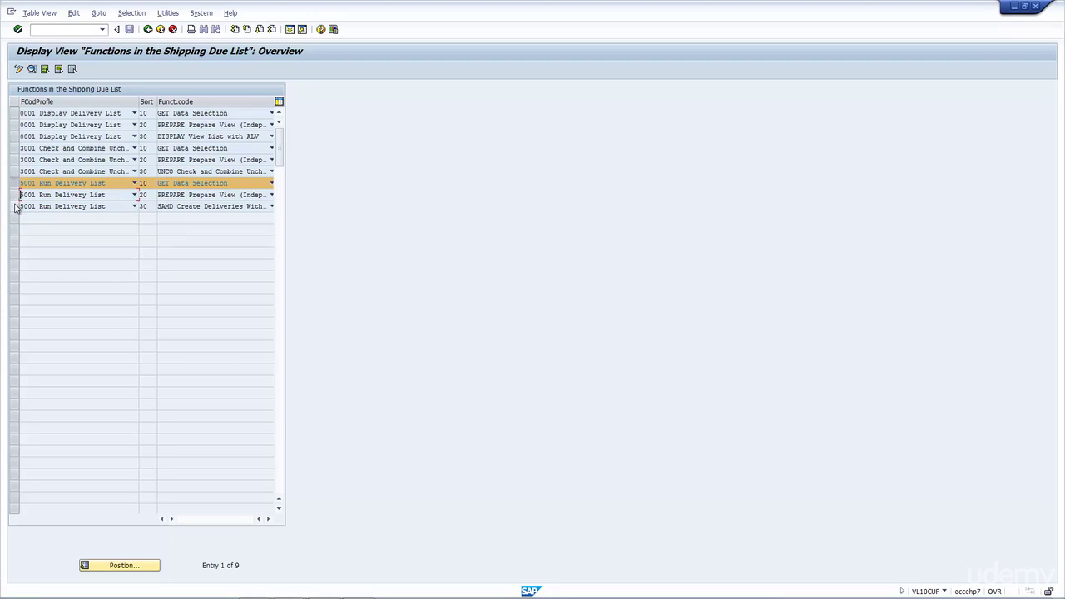
left_click(14, 206)
left_click(14, 183)
left_click(107, 207)
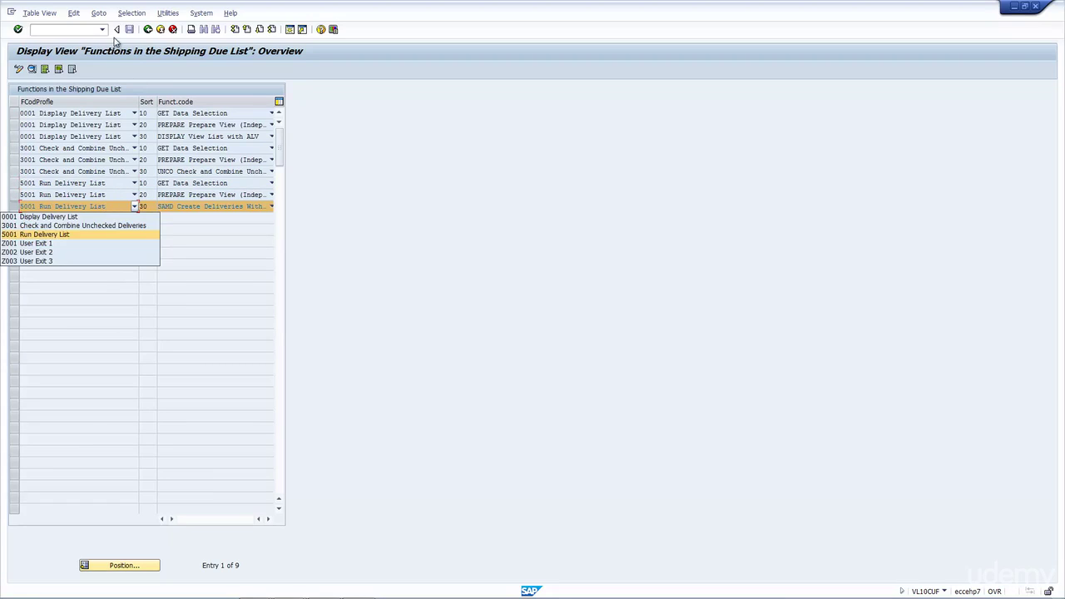
left_click(149, 31)
left_click(150, 31)
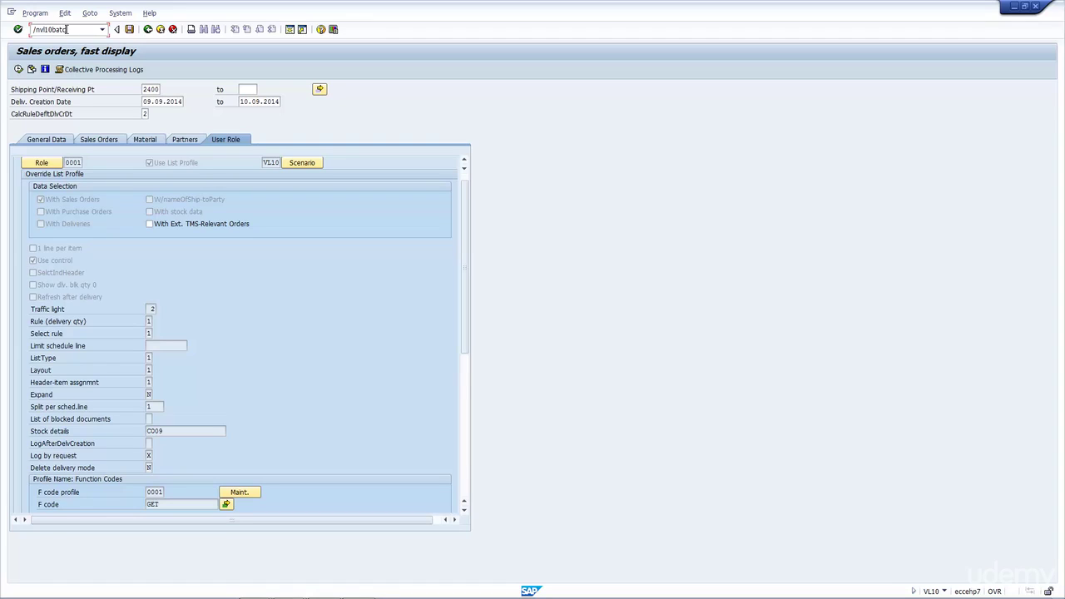
Open transaction VL10BATCH and start a new variant named New_job for all selection screens.
type("h")
key("Return")
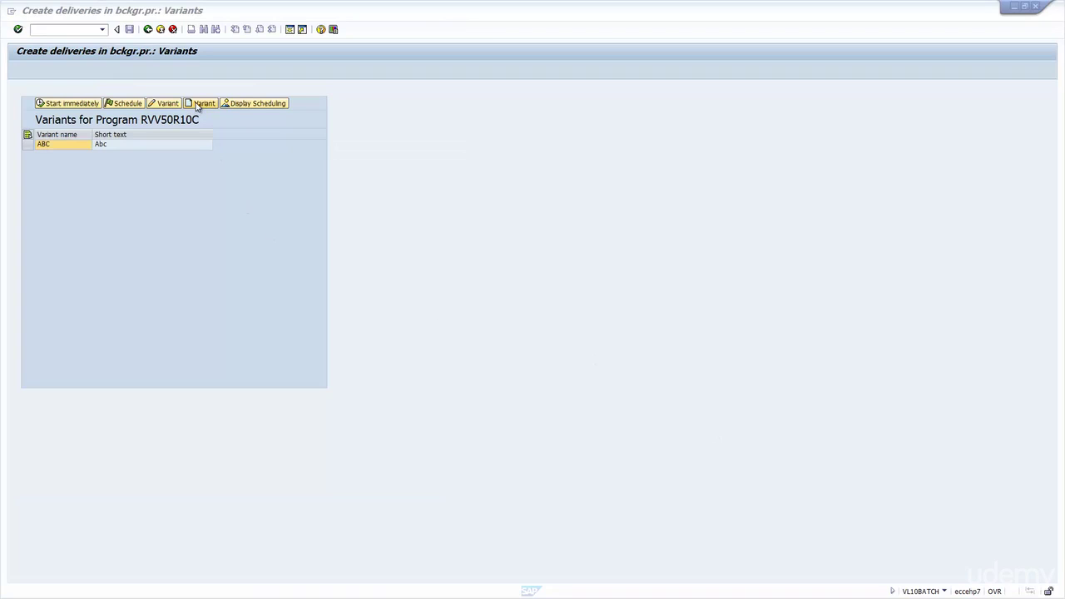
left_click(198, 105)
type("N")
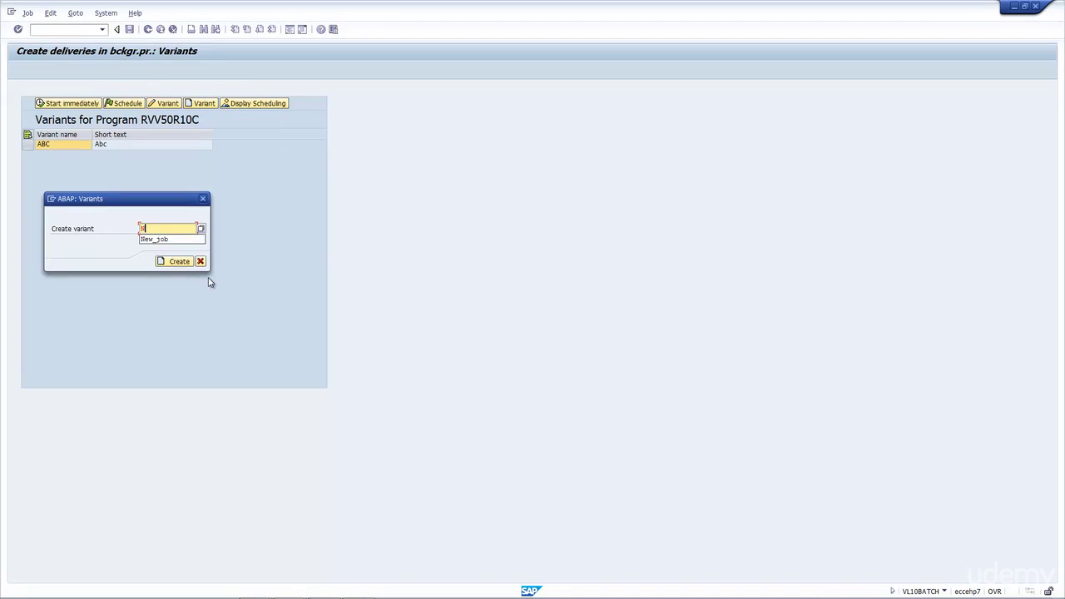
key("Down")
key("Return")
key("Return")
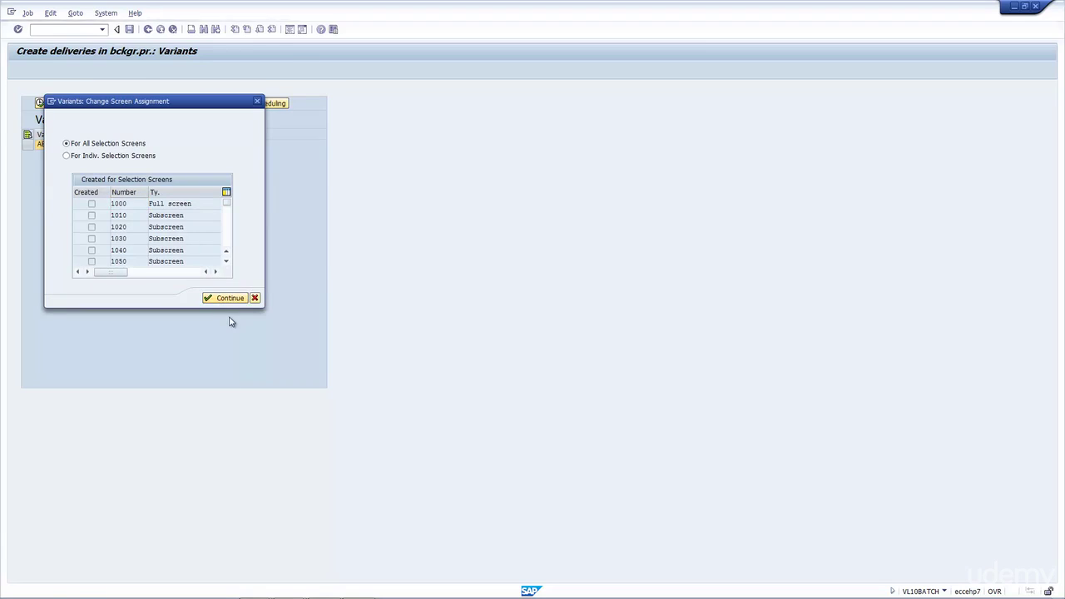
key("Return")
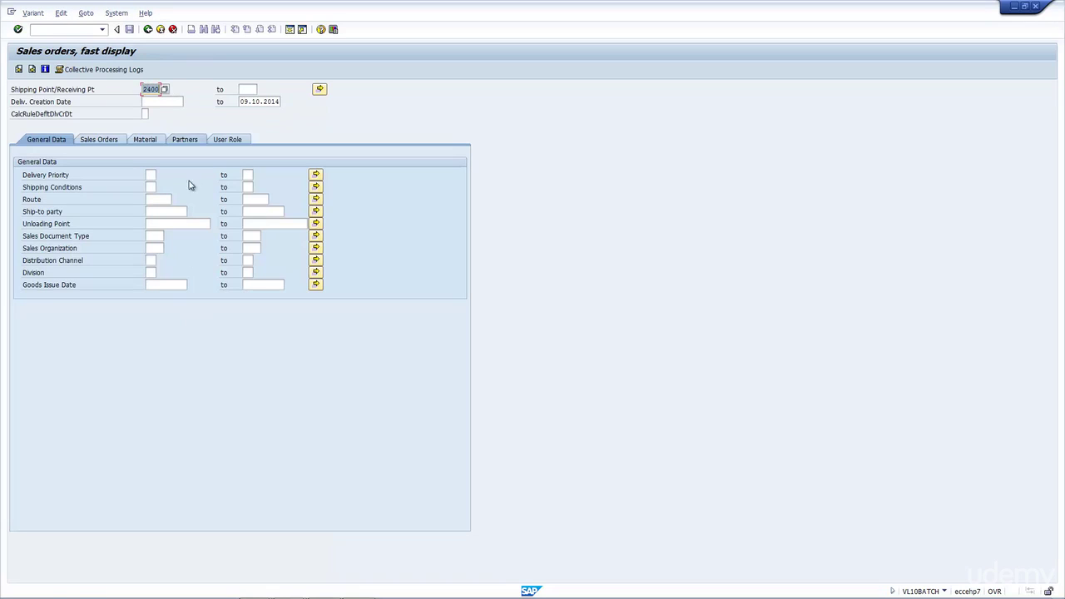
Set the default delivery creation date rule to 1, Due for shipment today, and apply it to the selection.
left_click(240, 101)
left_click(147, 114)
left_click(151, 114)
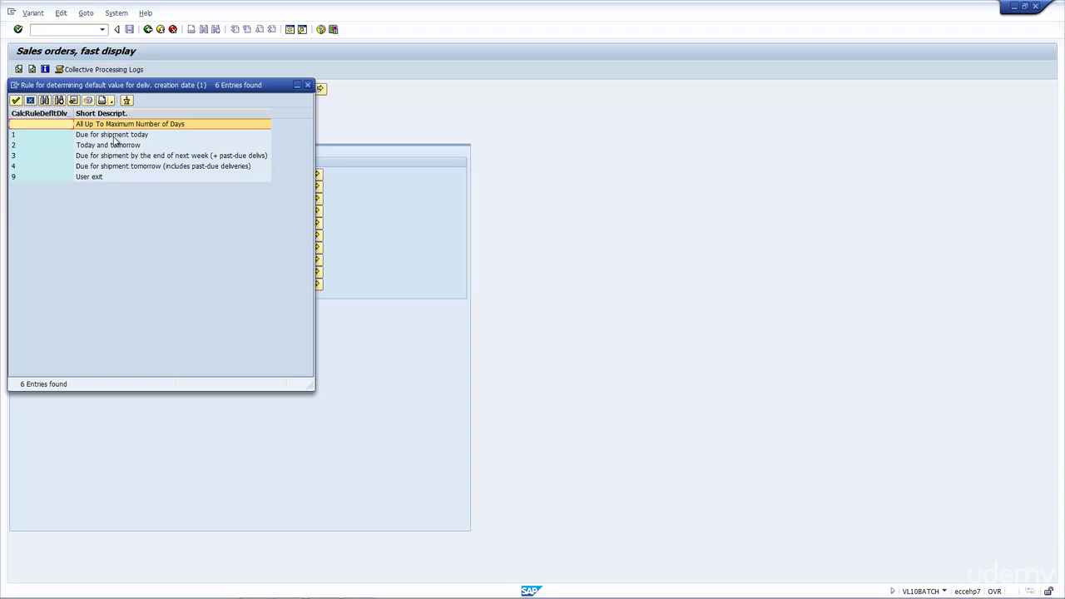
left_click_drag(161, 86, 488, 125)
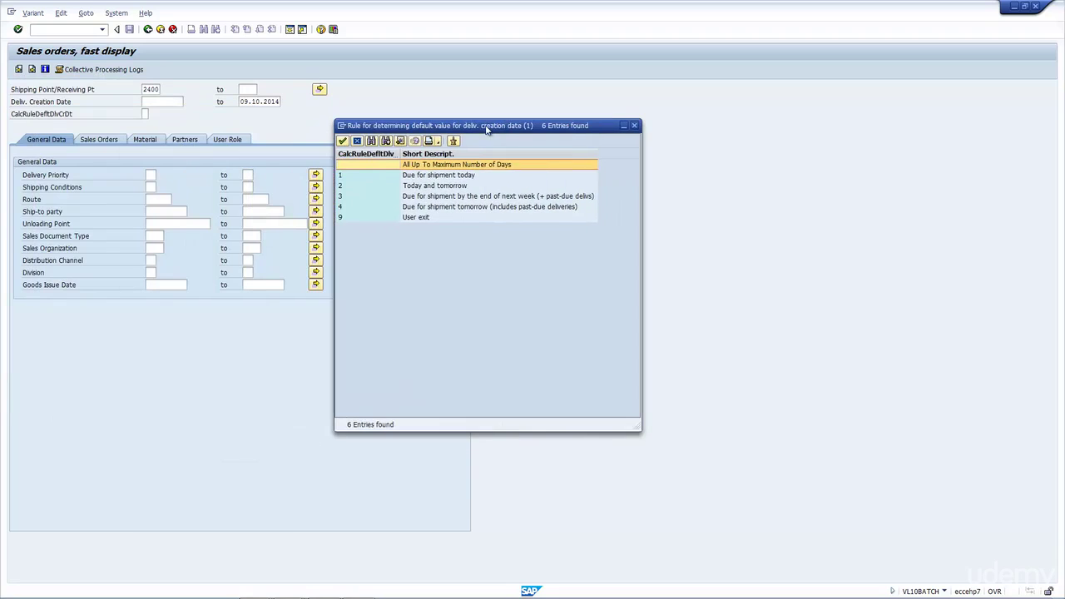
double_click(459, 173)
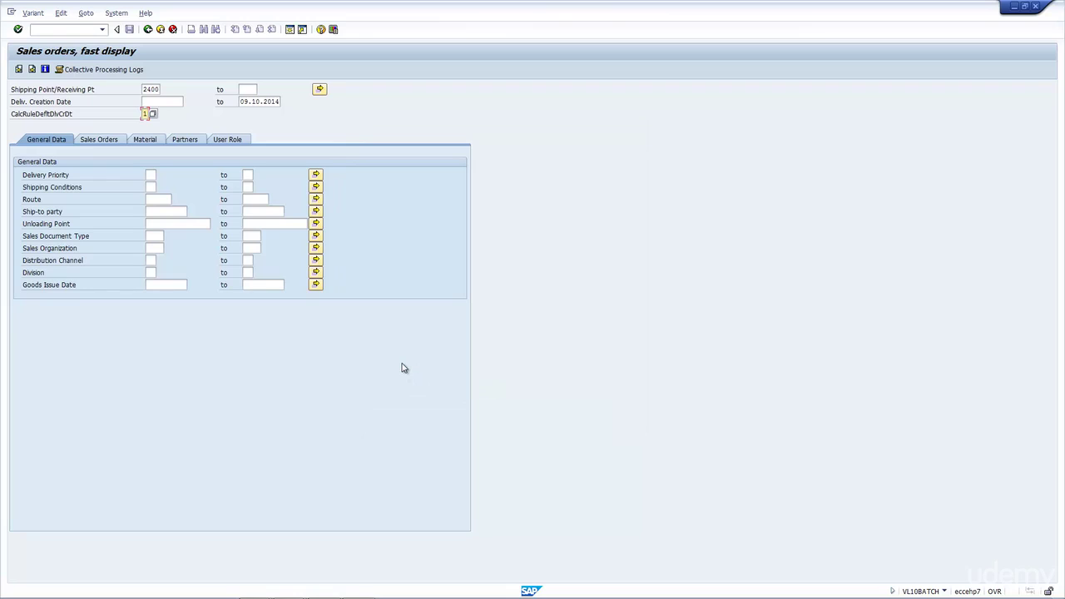
key("Return")
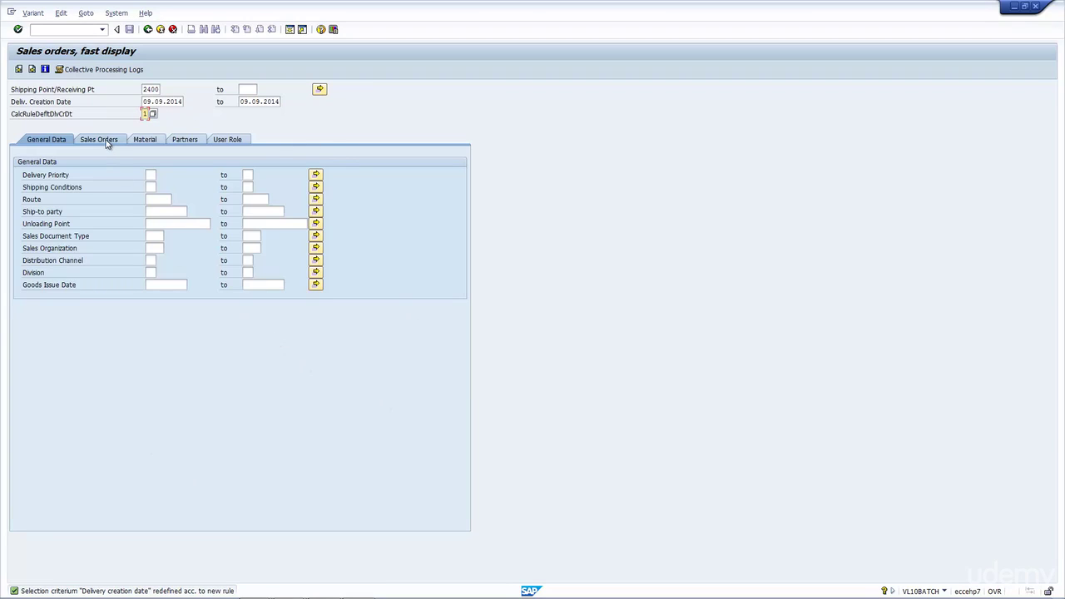
Continue to the variant's General Data screen and set the sales document type to OR.
key("Return")
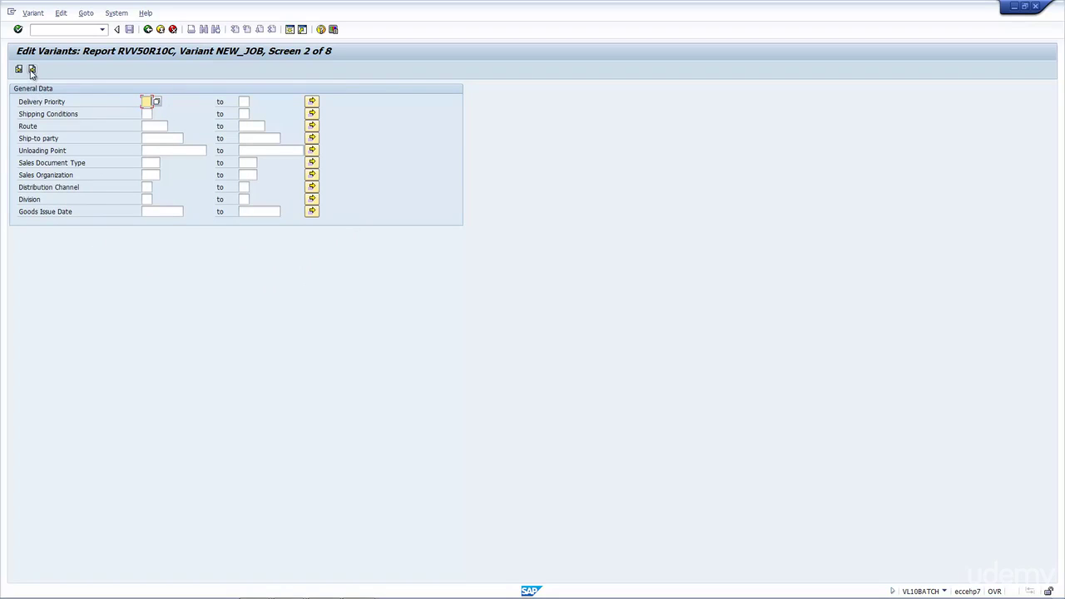
left_click(152, 163)
type("OR")
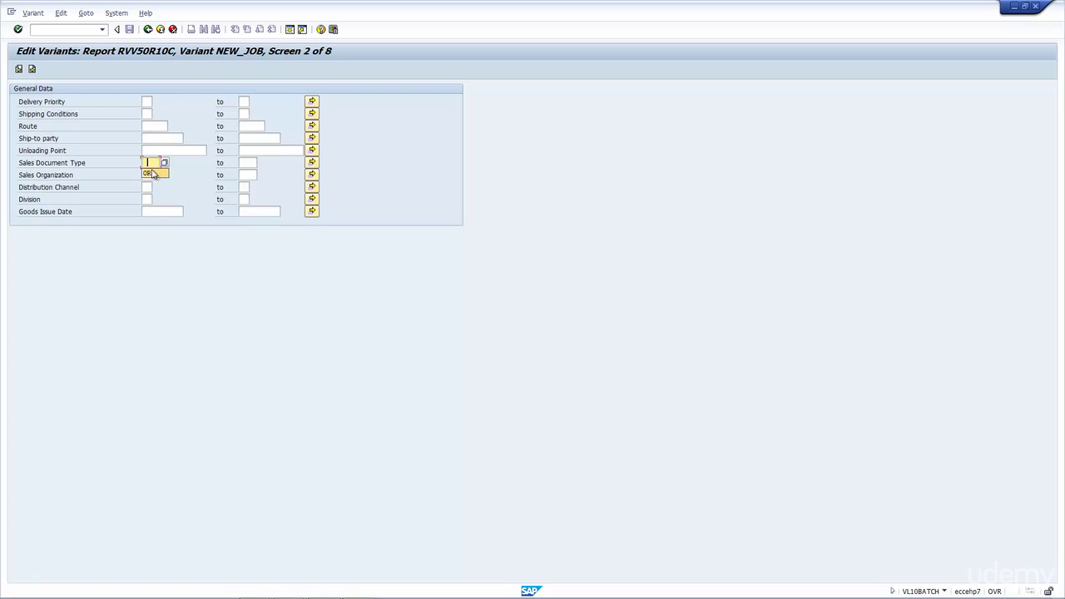
Advance to the variant's user role screen and set the role to 5001, Run sales orders in background.
left_click(32, 69)
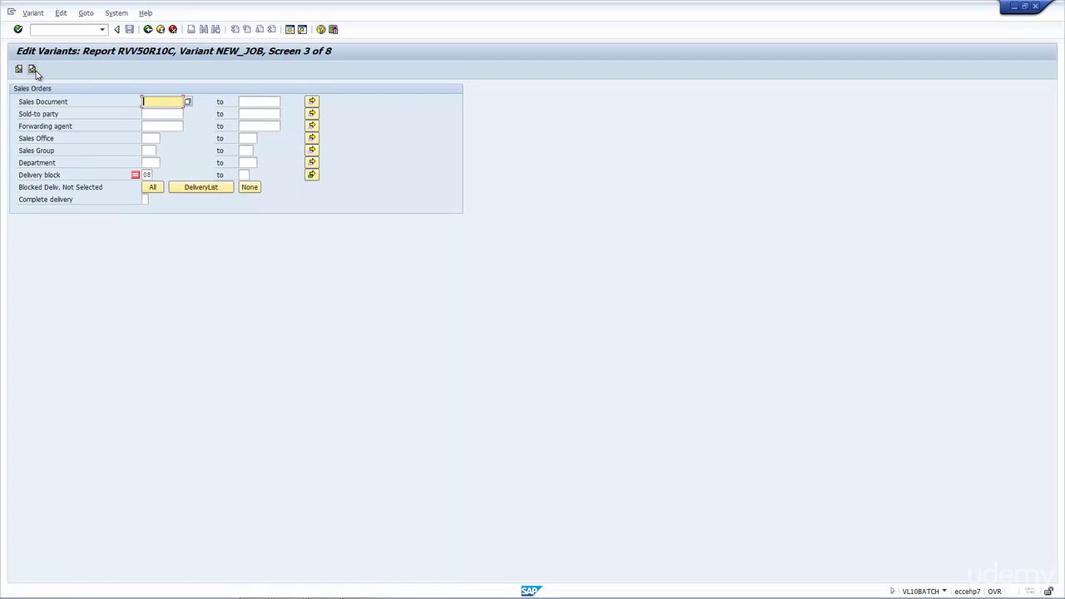
left_click(32, 69)
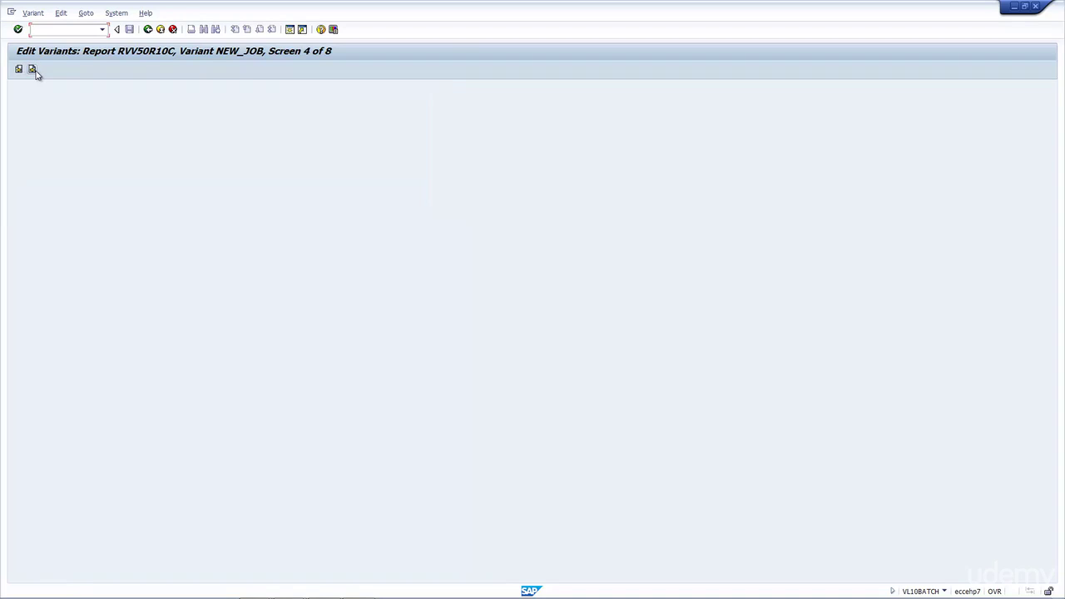
left_click(33, 70)
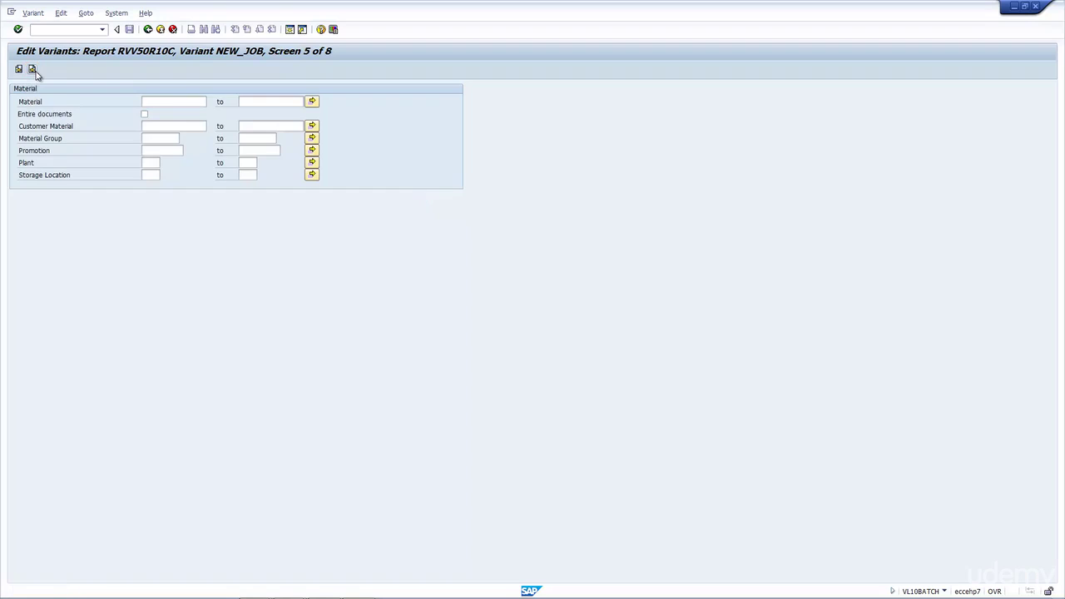
left_click(32, 69)
left_click(32, 69)
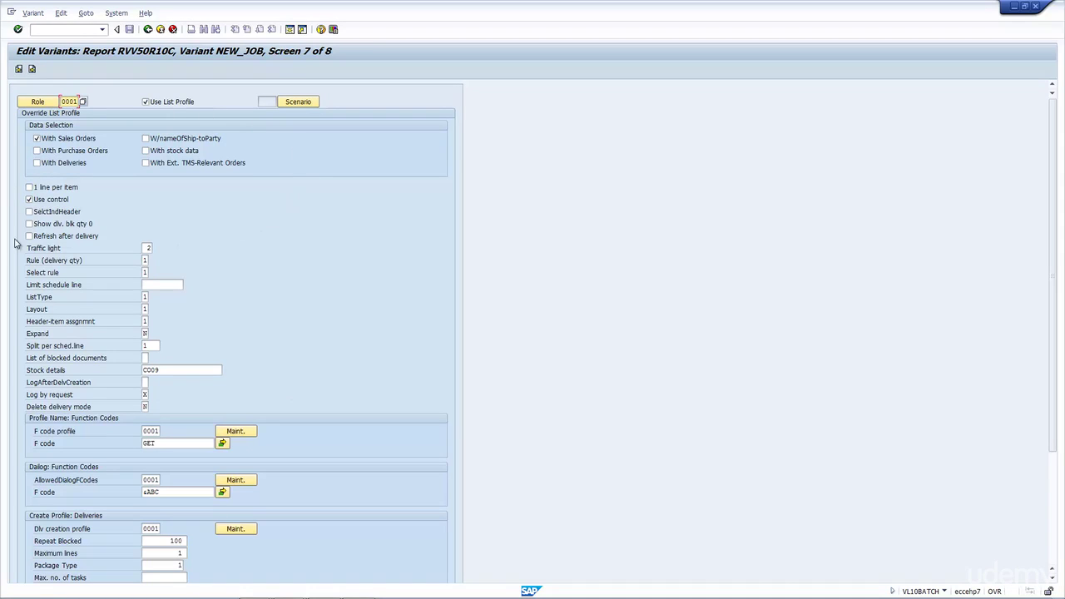
left_click(82, 103)
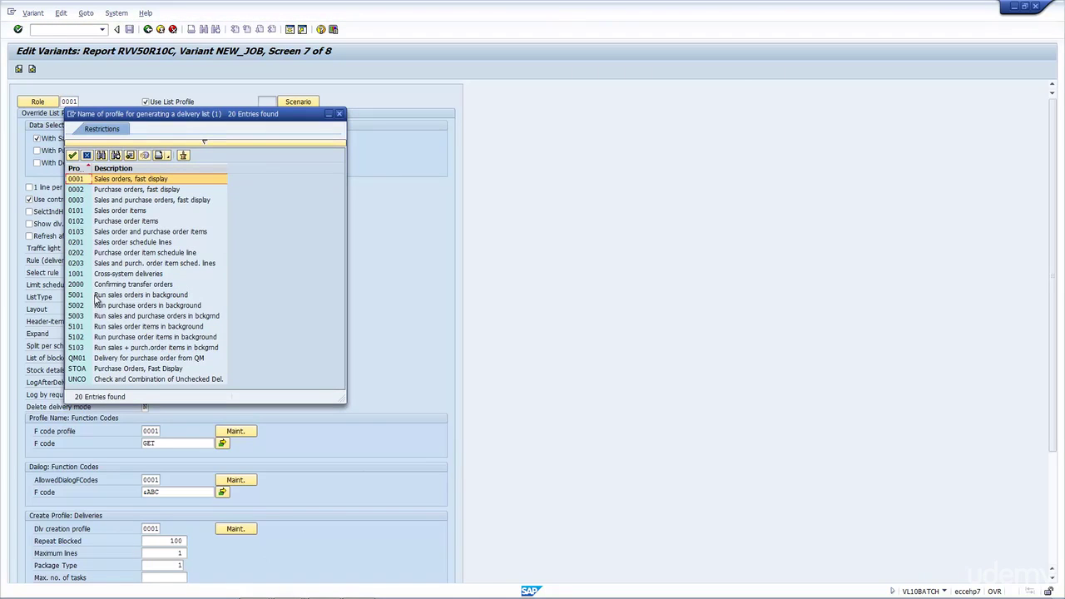
left_click(96, 296)
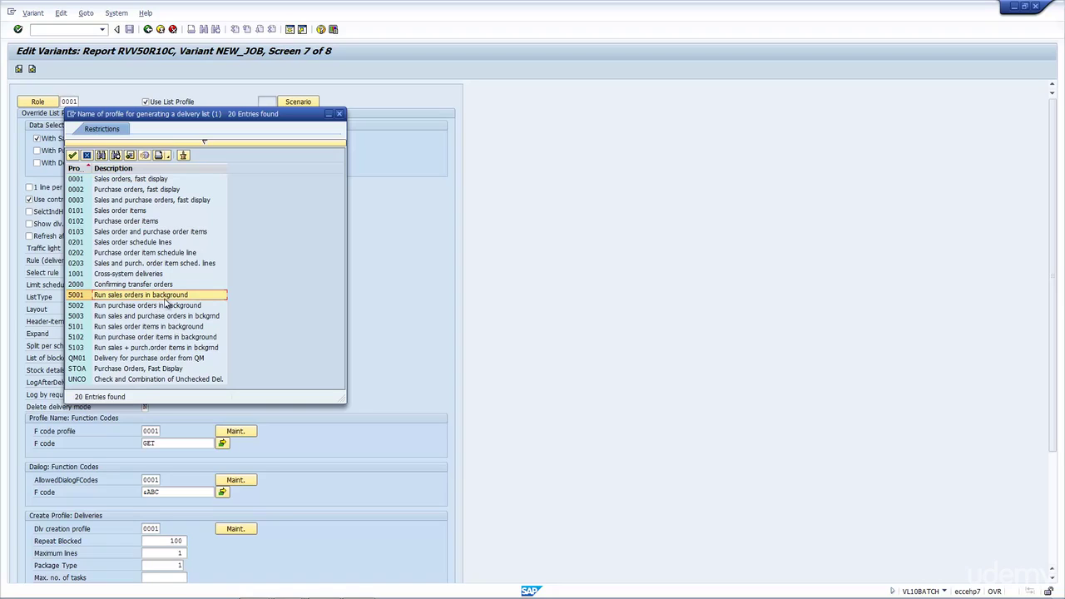
key("Return")
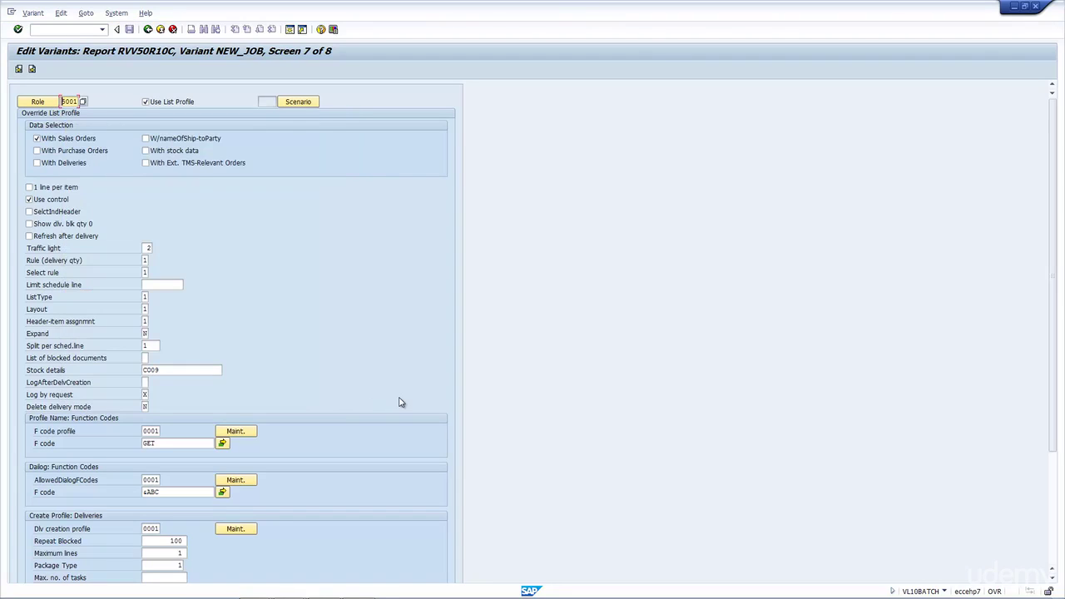
key("Return")
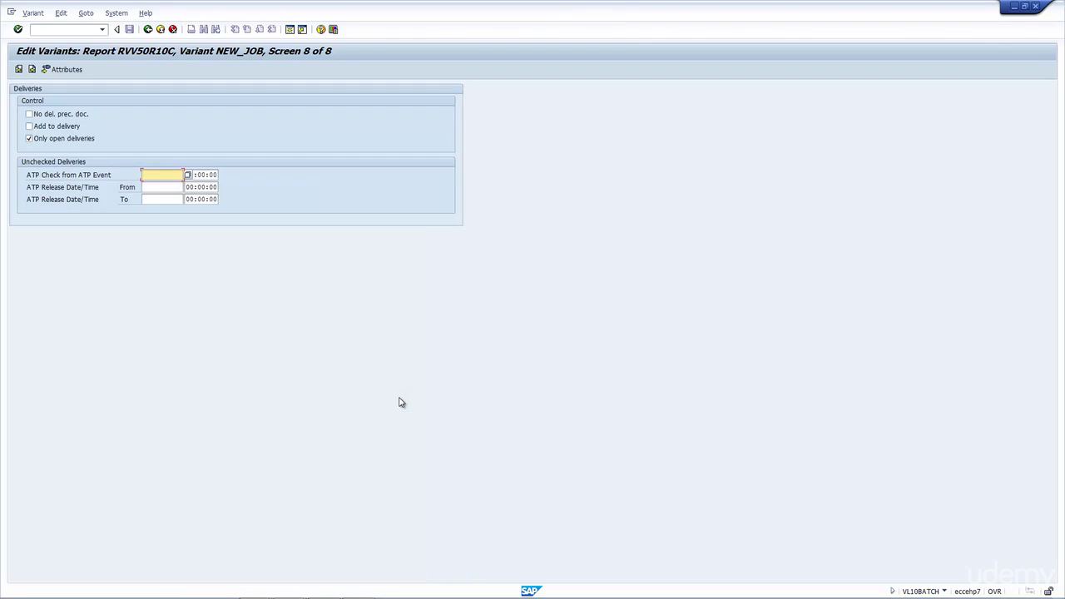
left_click(18, 69)
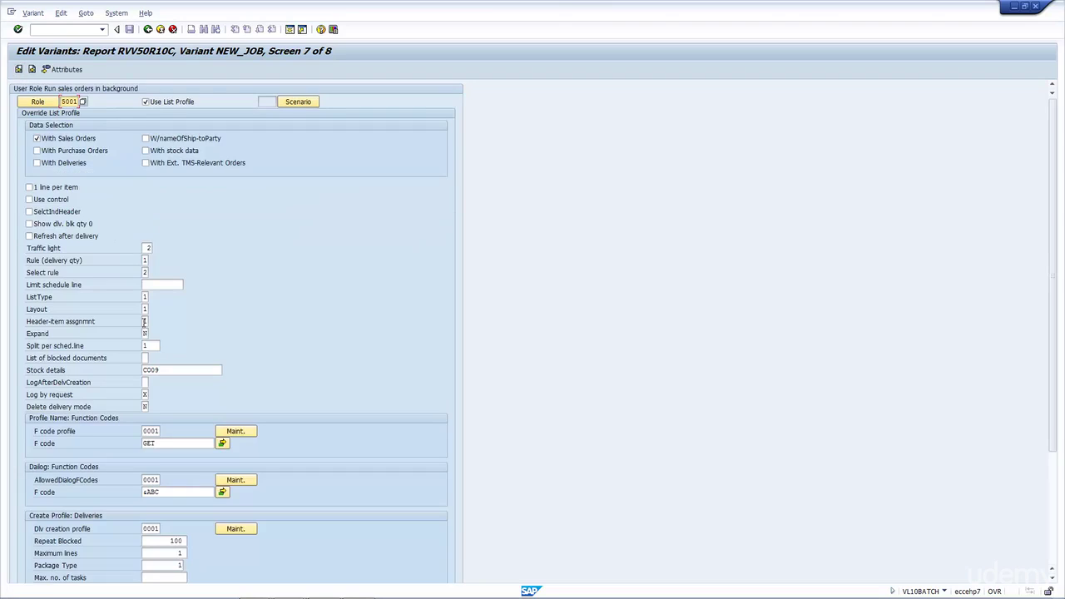
Check the F code values of the current function code profile and try to change the profile to 5001, Run Delivery List.
left_click(222, 443)
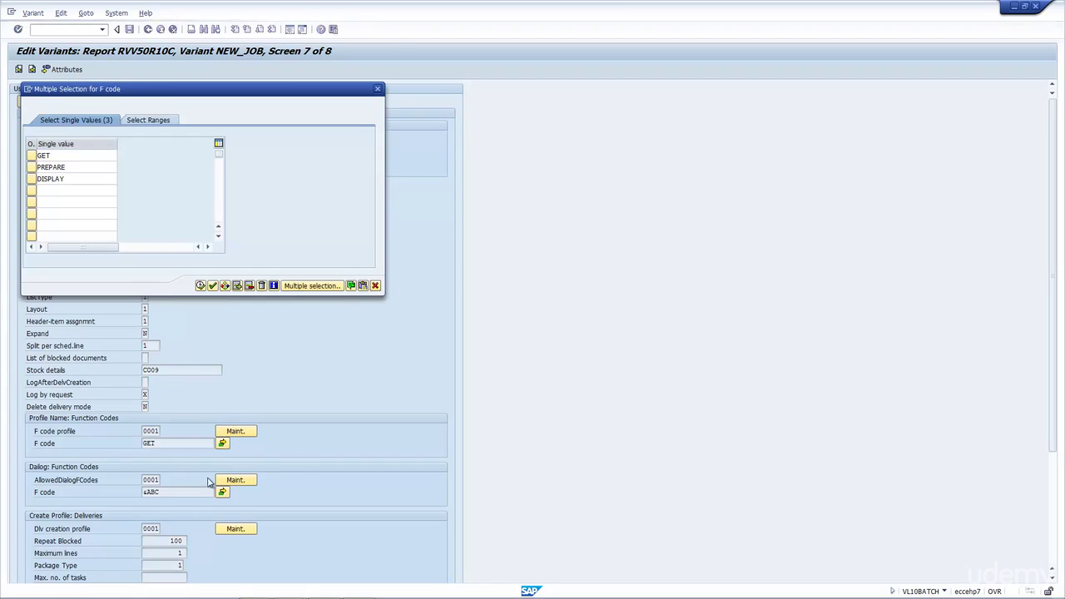
left_click(375, 286)
left_click(155, 431)
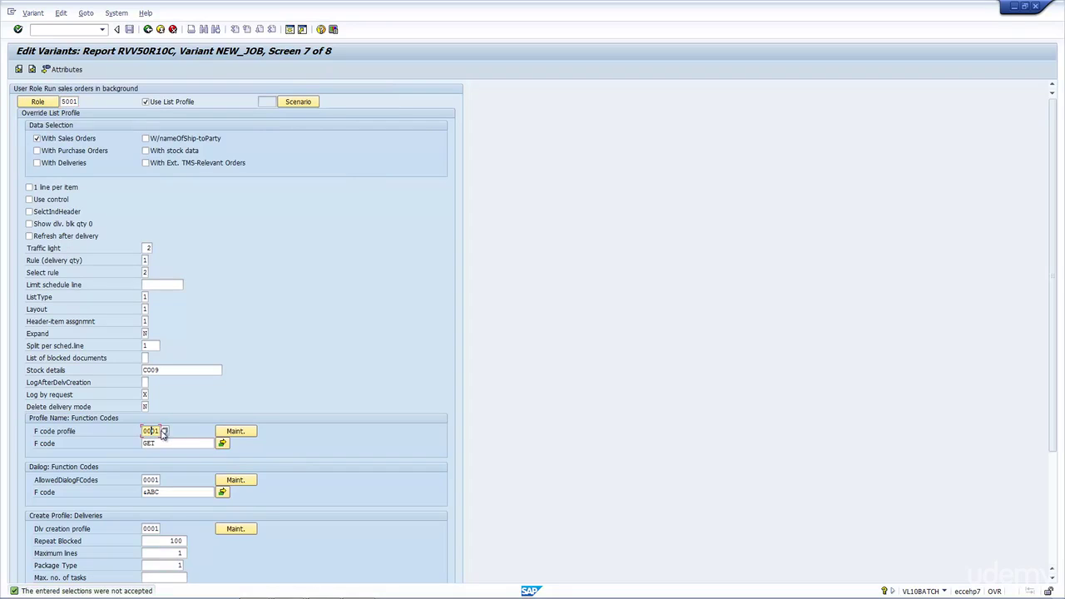
key("Return")
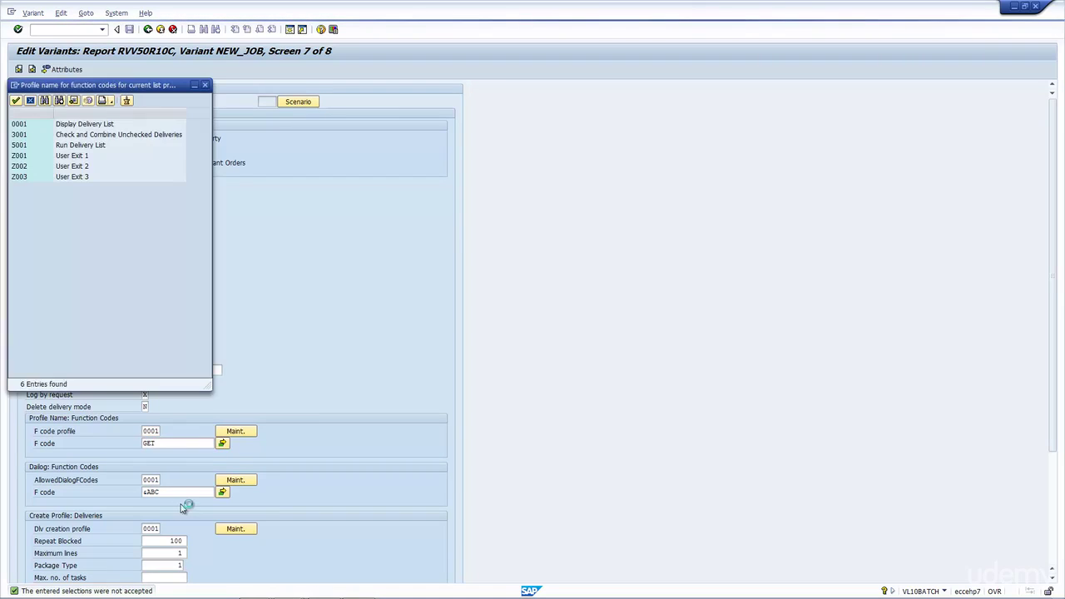
left_click(19, 145)
double_click(19, 145)
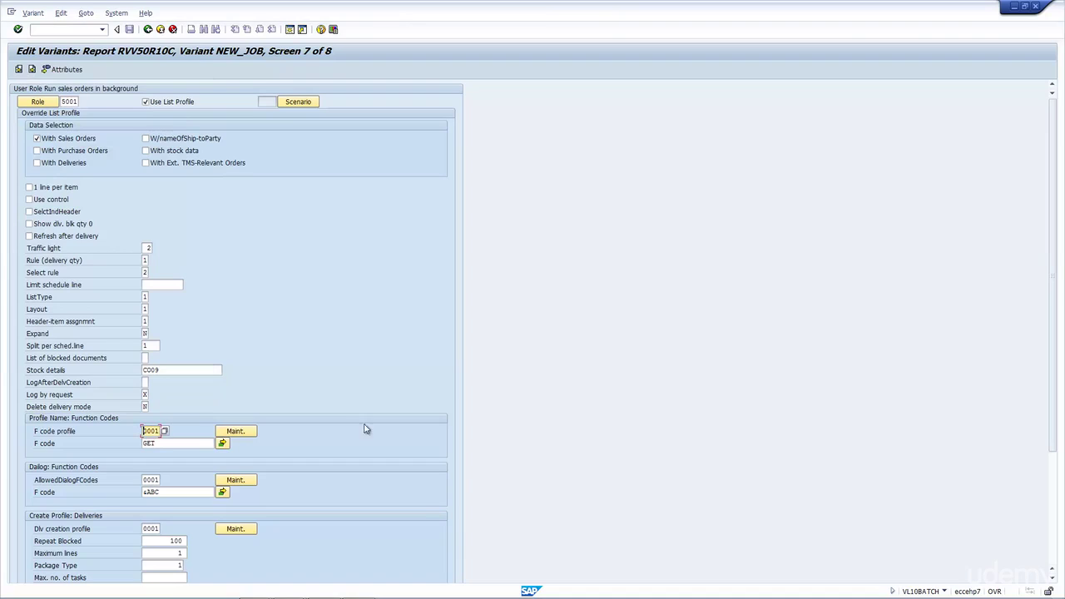
Set the F code profile to 5001, Run Delivery List, and turn off Use List Profile.
type("0")
key("Tab")
key("Tab")
left_click(155, 432)
left_click(164, 432)
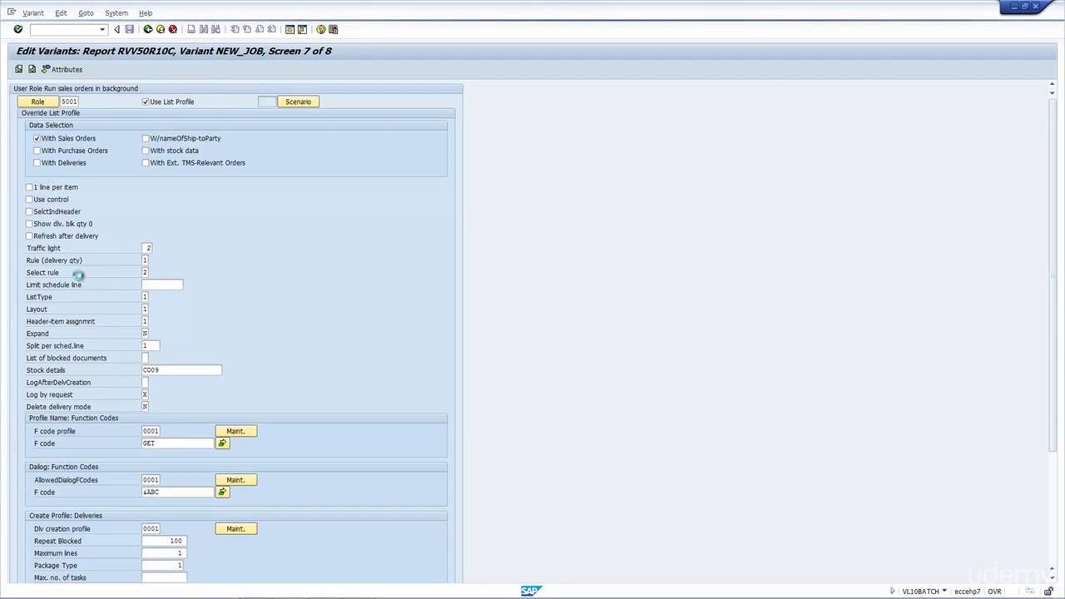
double_click(63, 144)
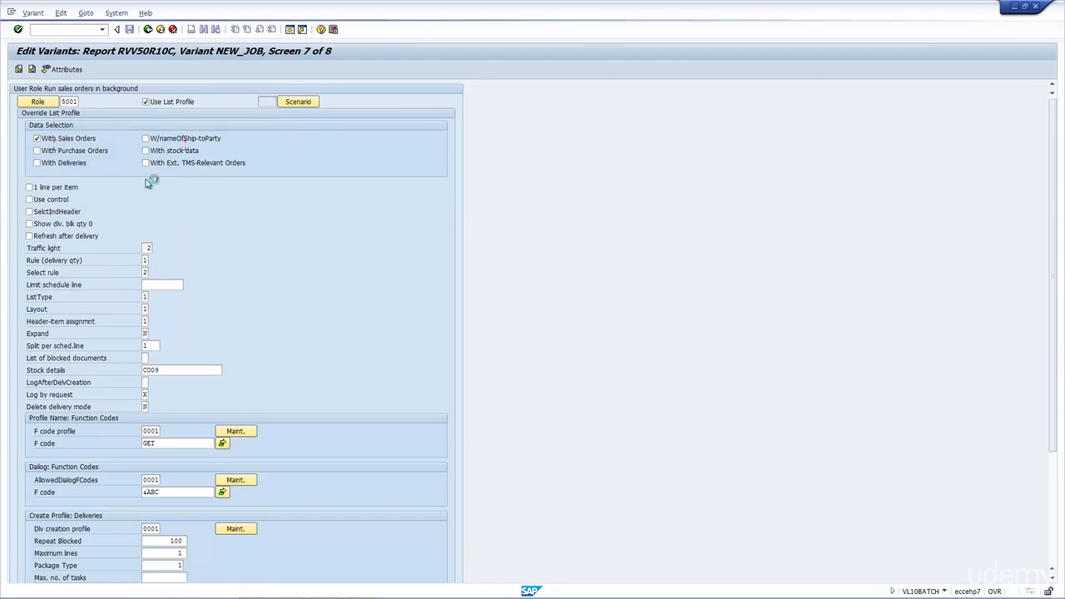
left_click(147, 102)
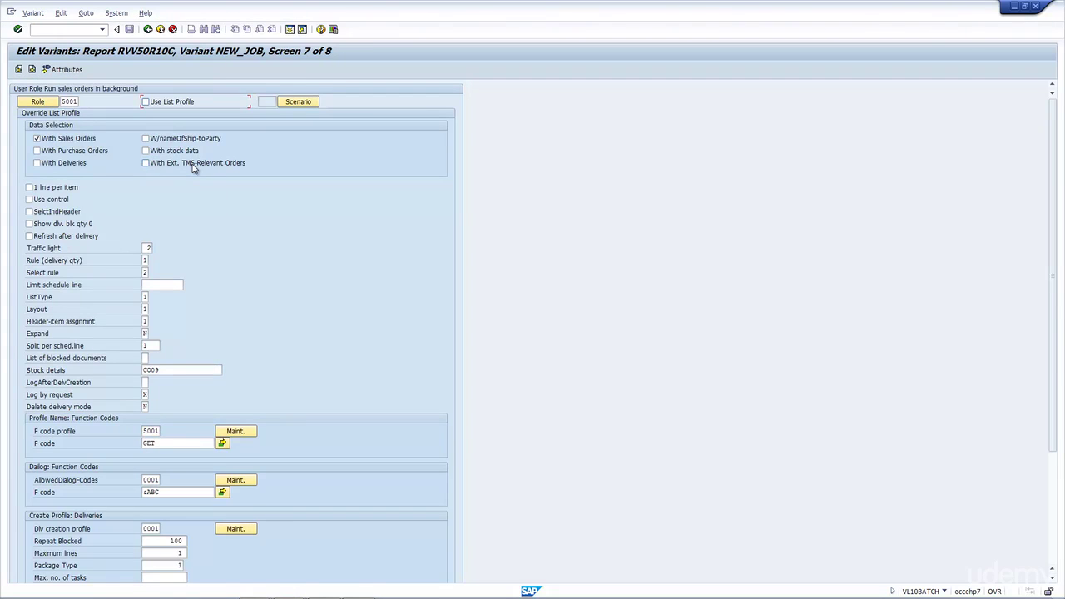
Examine the F code values belonging to F code profile 5001 and close the selection without changes.
left_click(146, 432)
left_click_drag(146, 432, 187, 436)
left_click(222, 443)
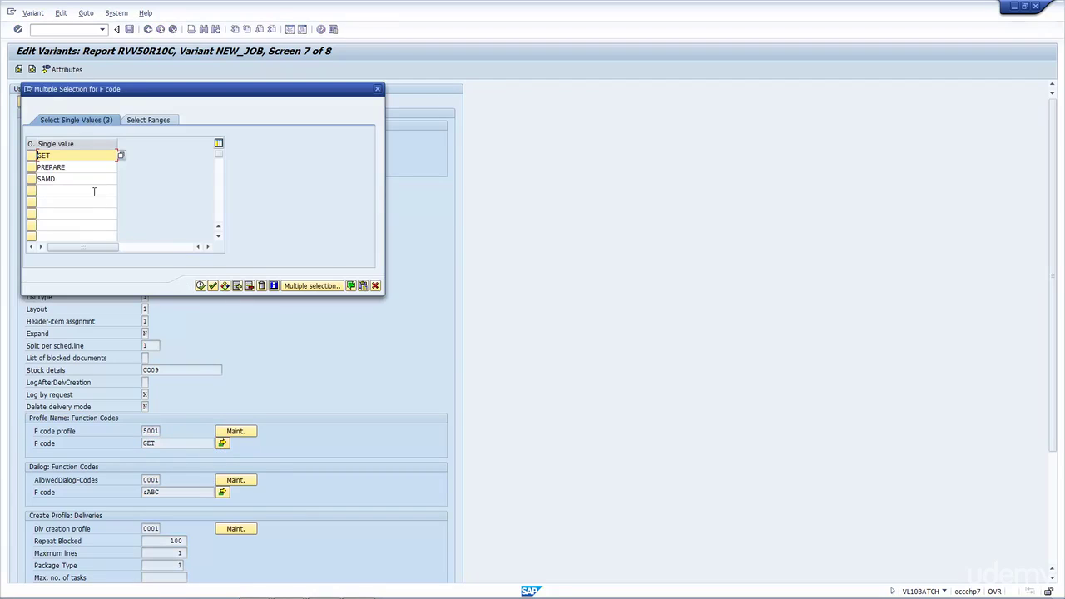
left_click_drag(93, 180, 5, 183)
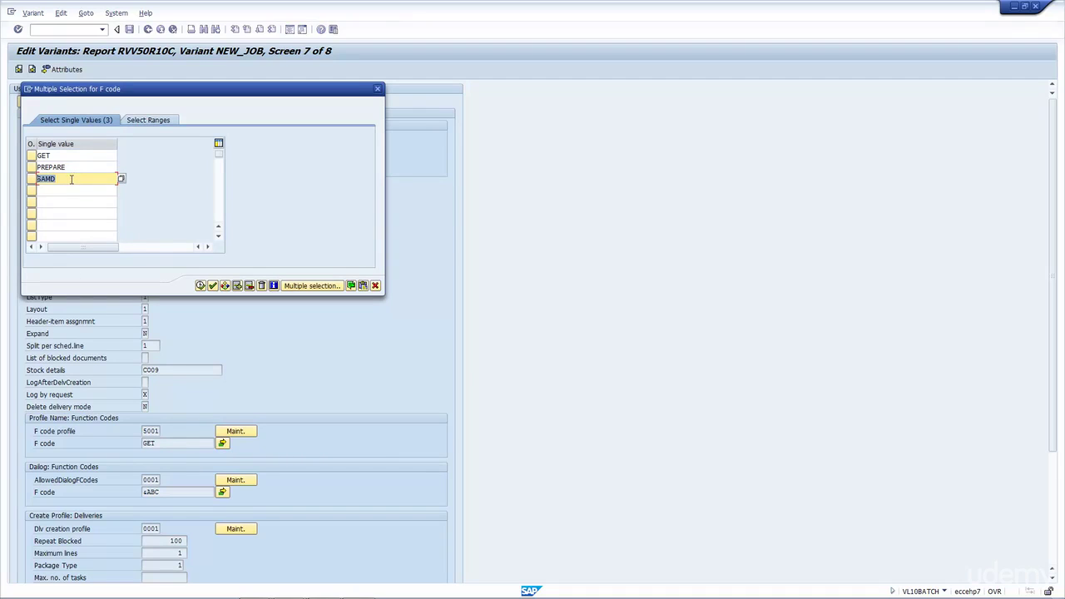
left_click(376, 285)
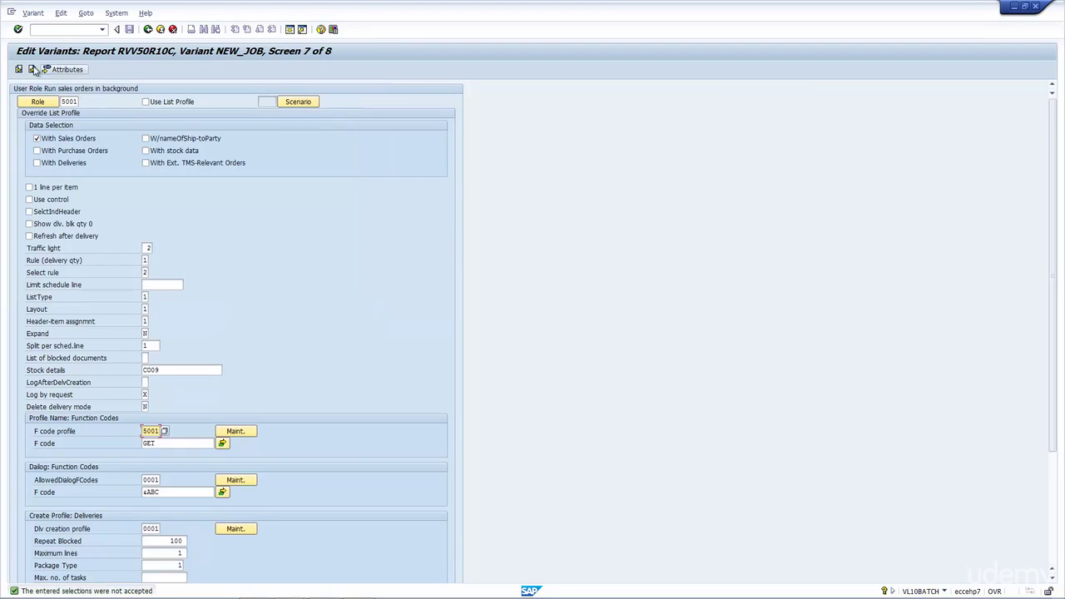
Proceed past the Deliveries screen to the full selection screen and review the Goods Issue Date criterion.
left_click(33, 71)
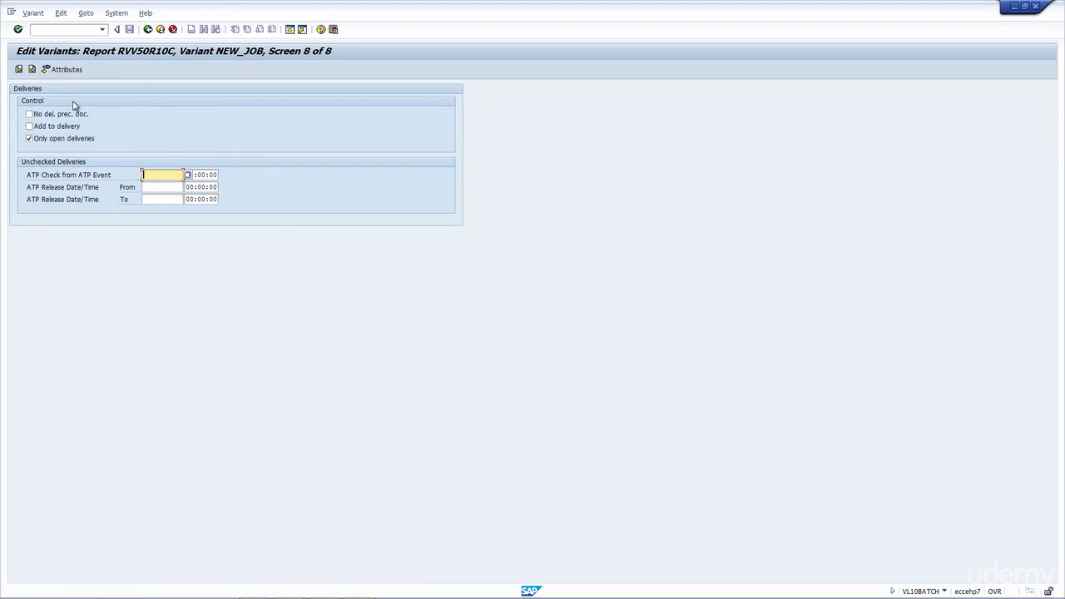
left_click(33, 71)
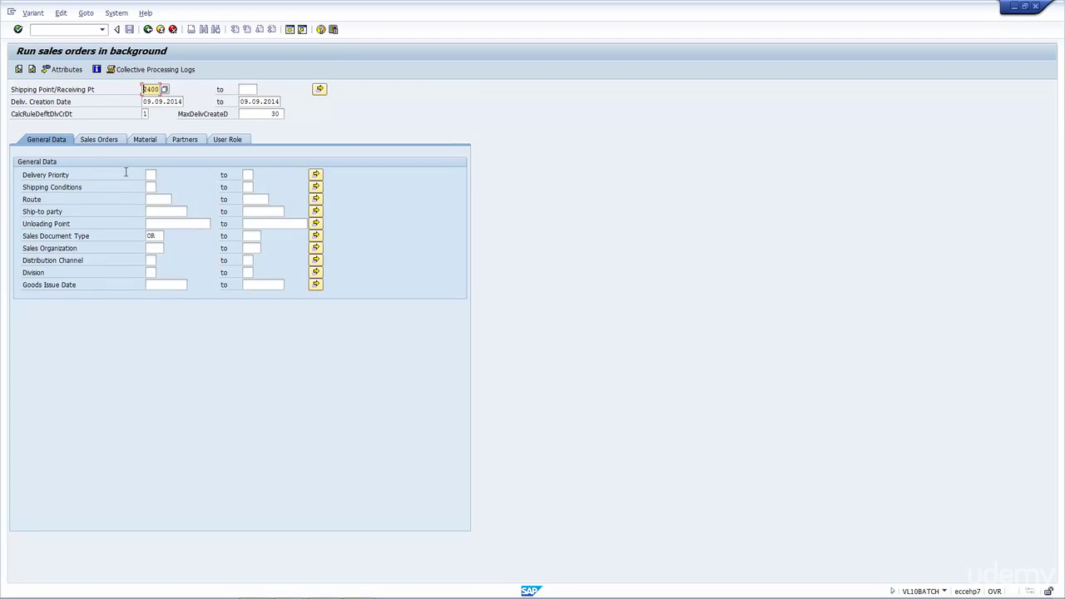
left_click(166, 287)
left_click_drag(26, 287, 119, 291)
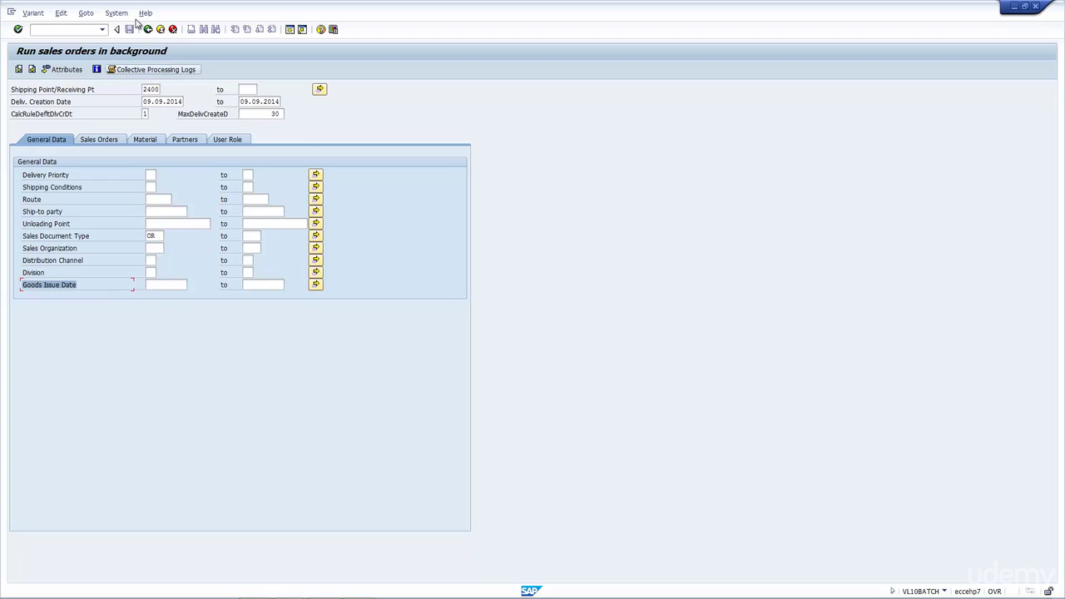
left_click(18, 29)
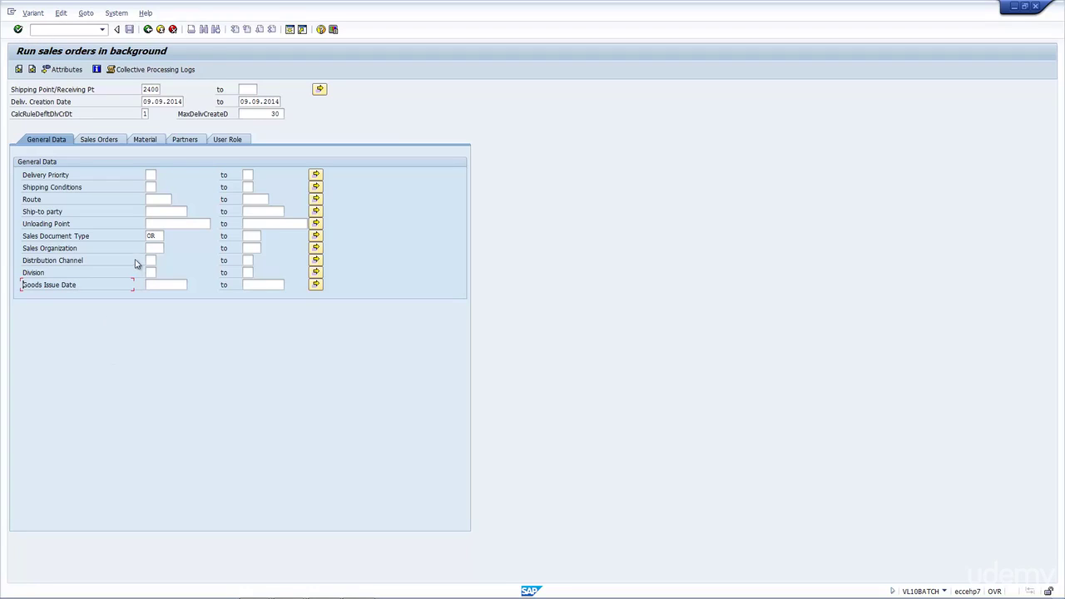
Save the variant with the description "new job" and select NEW_JOB in the list of background delivery variants.
key("F3")
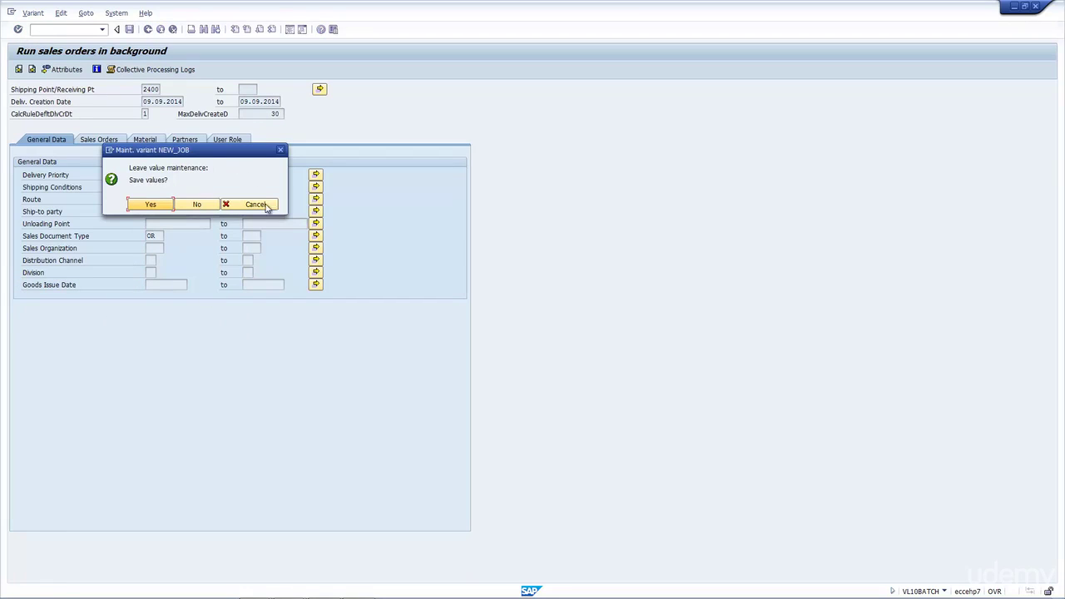
left_click(155, 204)
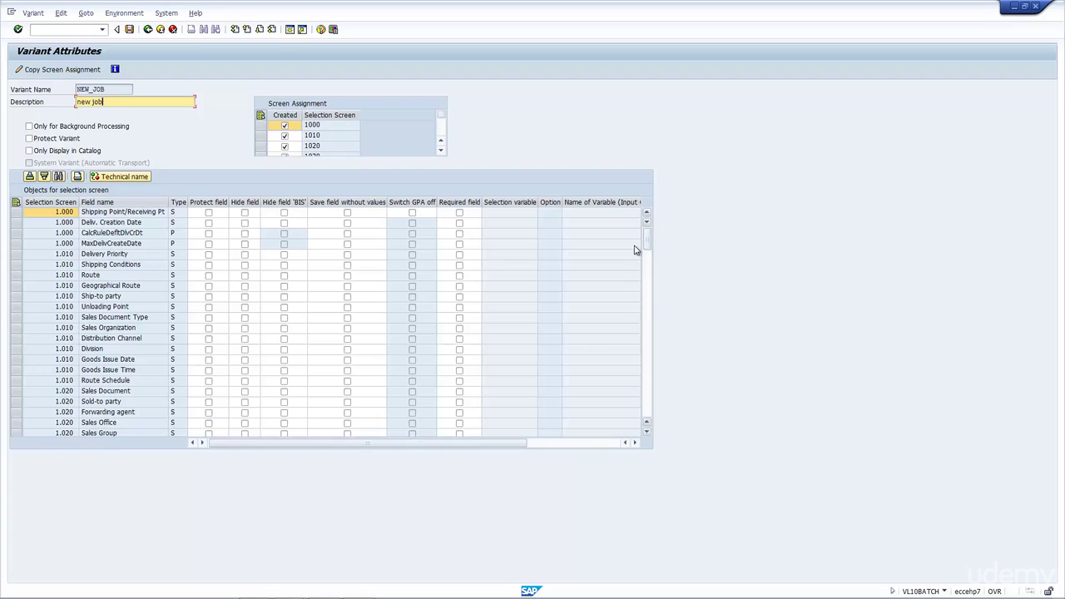
left_click_drag(646, 240, 649, 333)
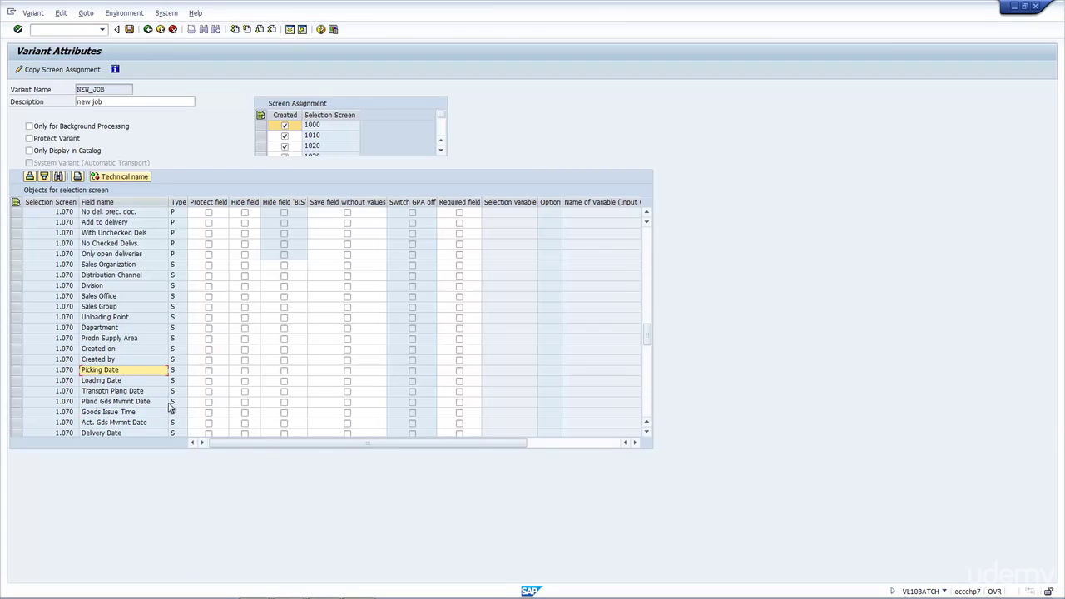
key("ctrl+s")
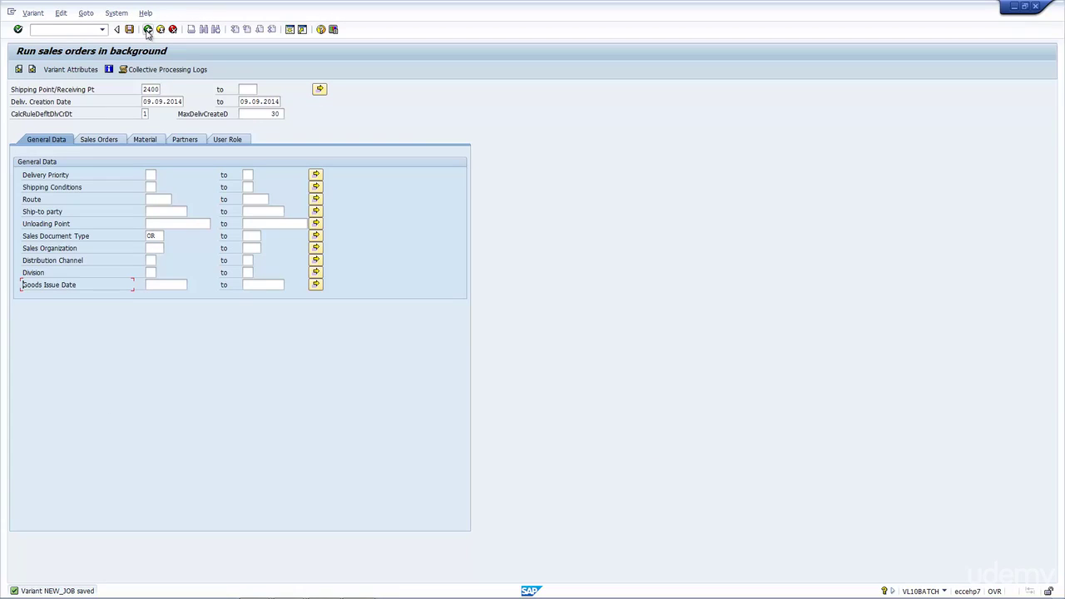
left_click(147, 29)
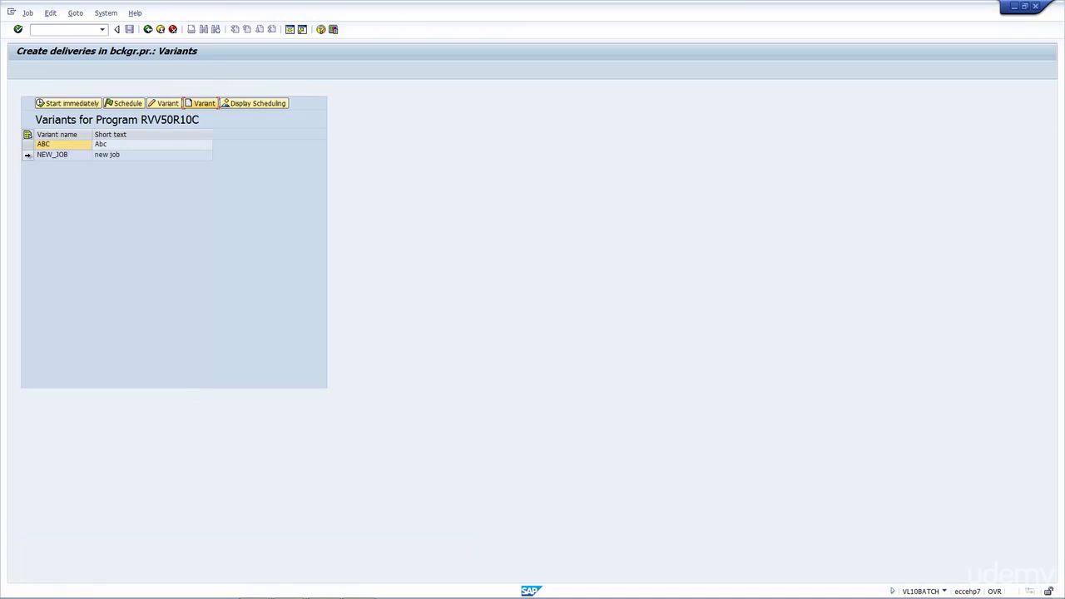
left_click(28, 154)
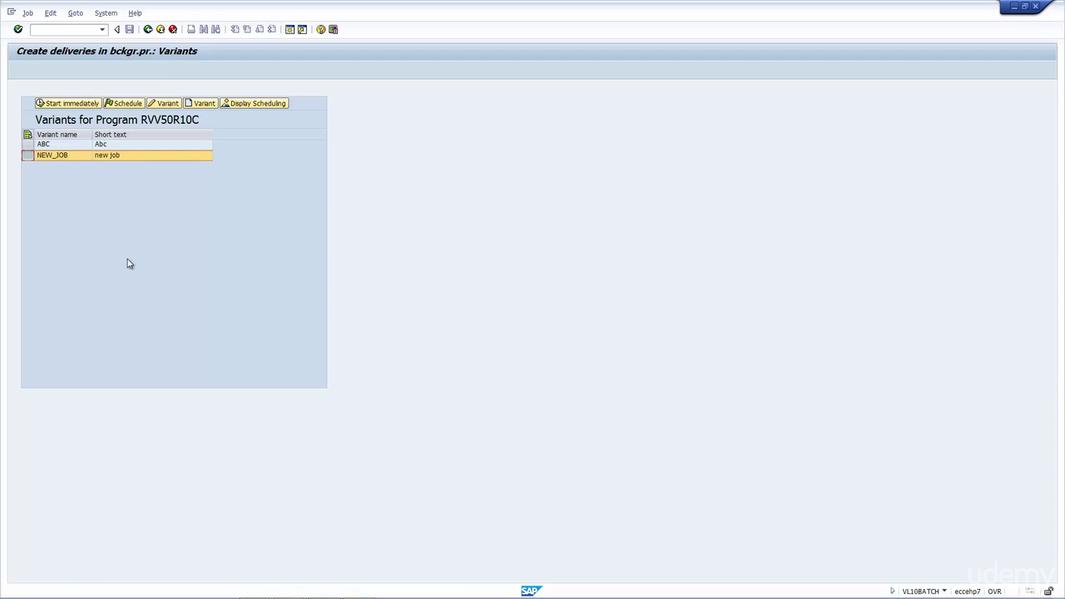
Schedule the NEW_JOB variant to run once on 09.09.2014 at 21:38:50 and return to the list of scheduled requests.
left_click(138, 107)
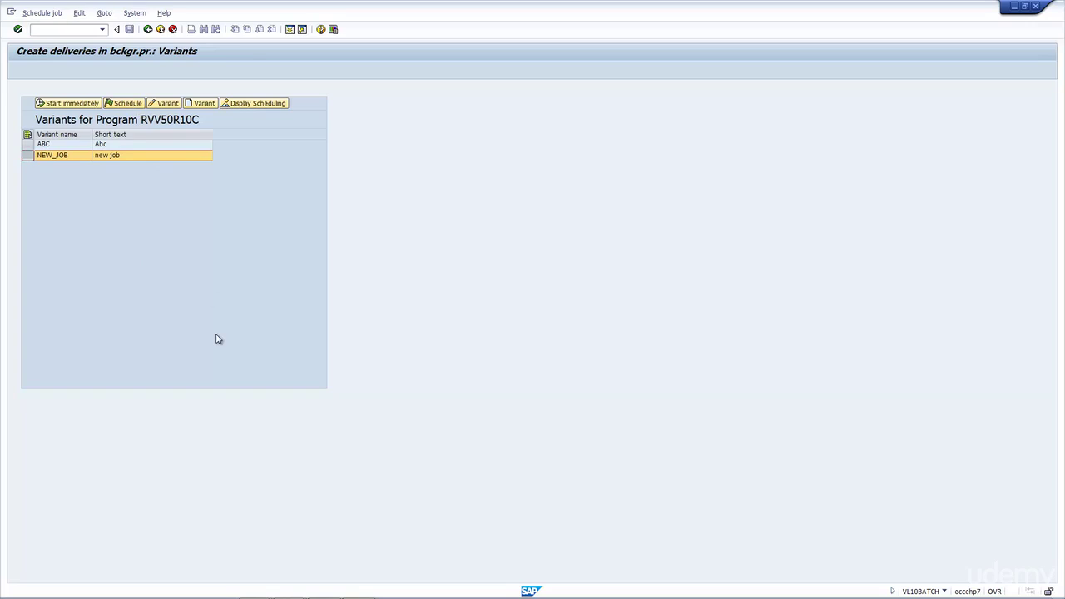
left_click(188, 103)
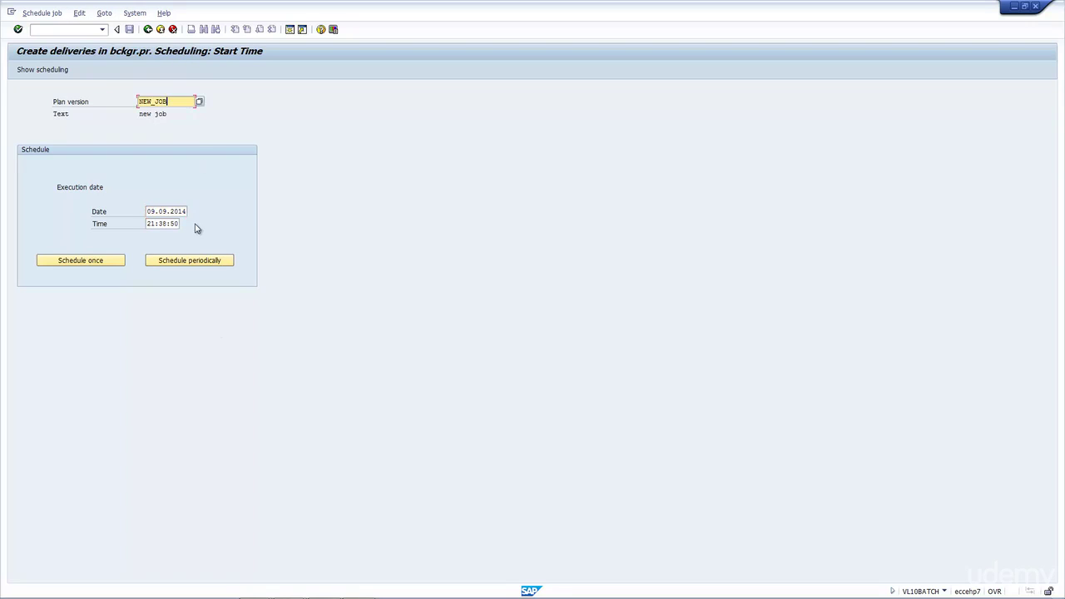
left_click(170, 213)
left_click(175, 224)
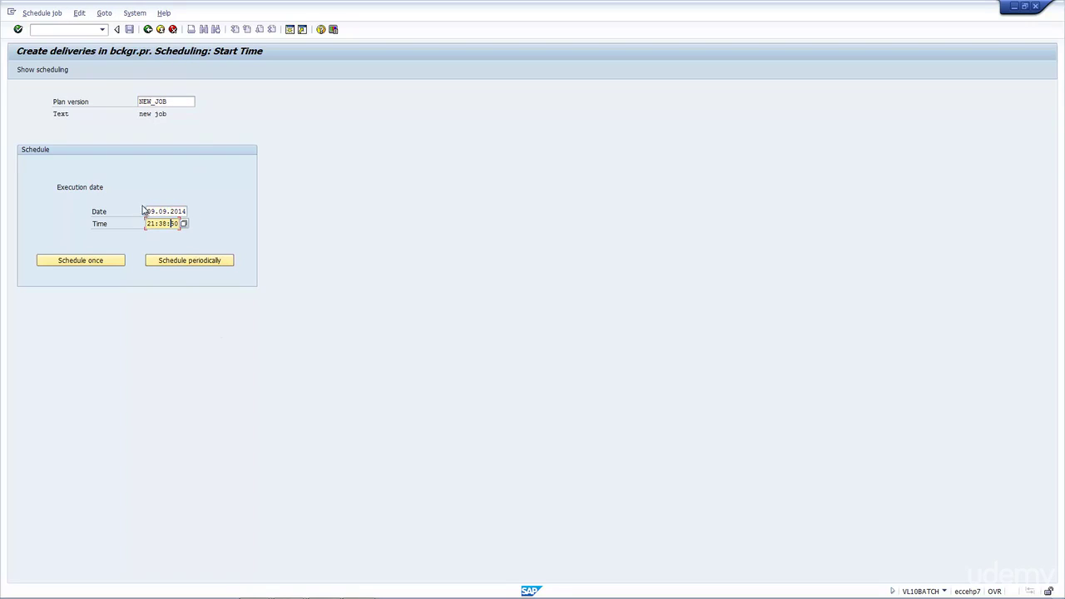
left_click(104, 263)
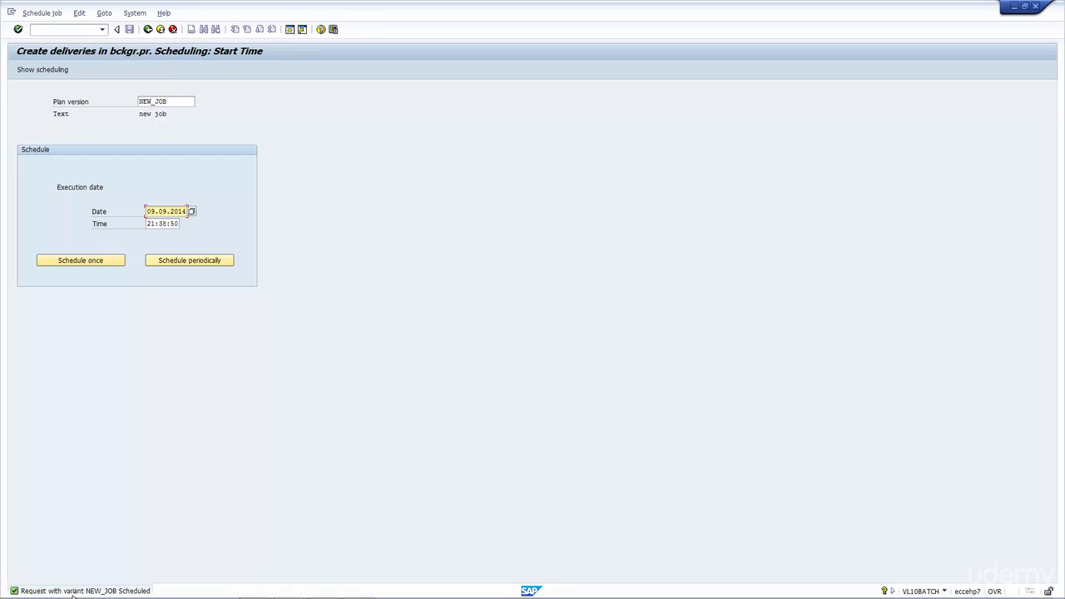
left_click(147, 29)
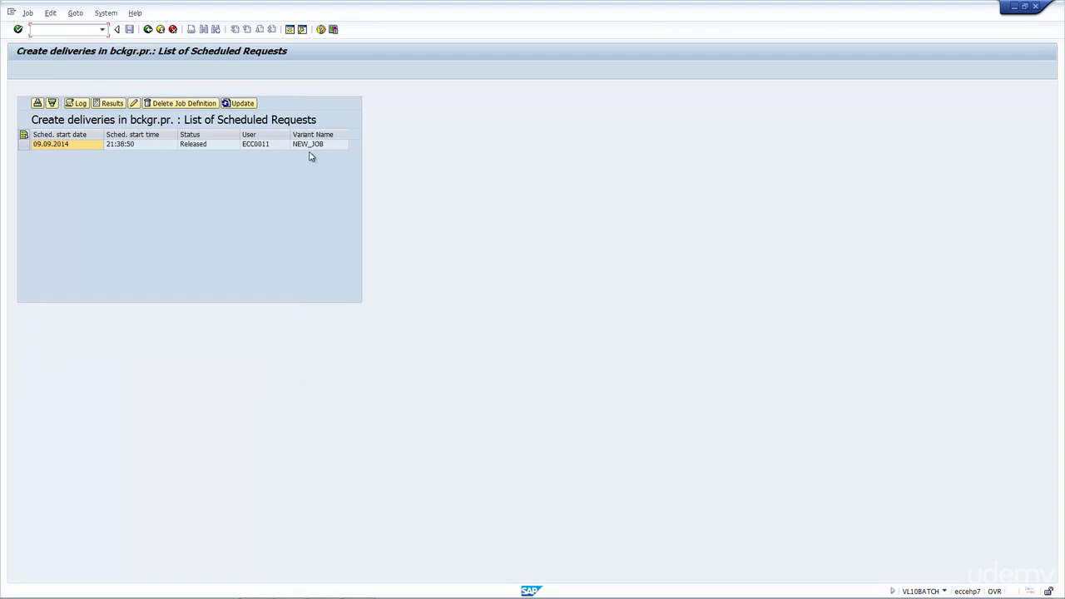
Check the variant name, scheduled start time and start date of the NEW_JOB request.
left_click(318, 148)
left_click(144, 148)
left_click(74, 149)
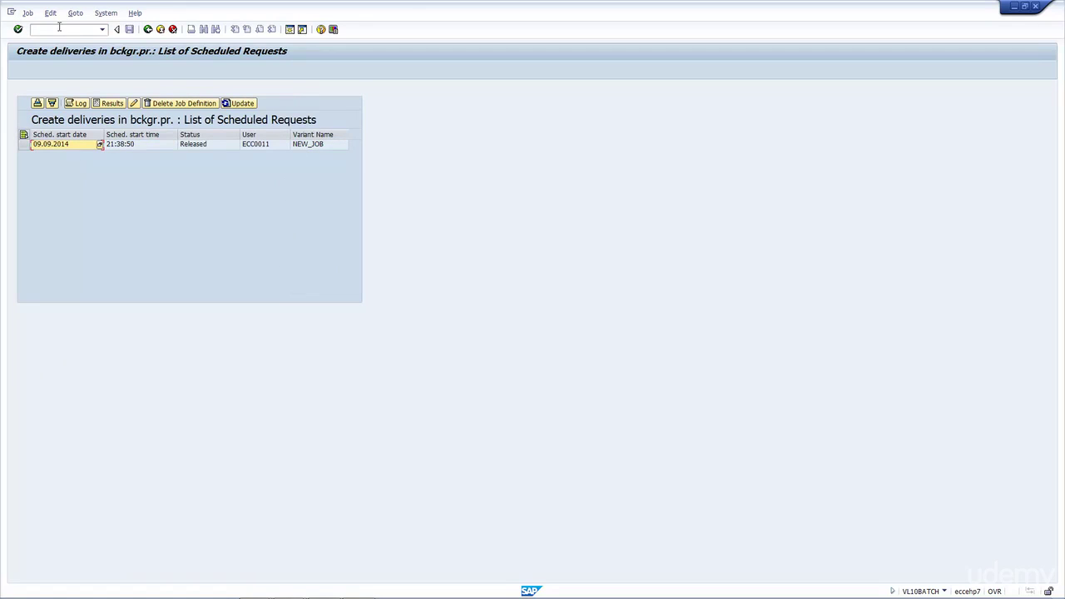
Select the scheduled NEW_JOB request and try to display its log.
left_click(59, 28)
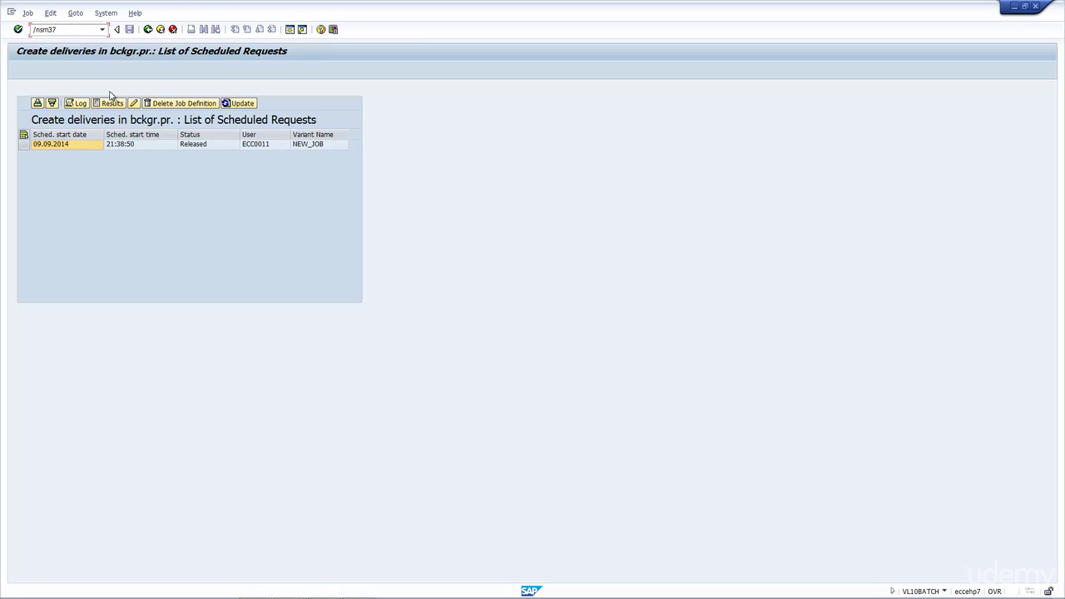
left_click(23, 144)
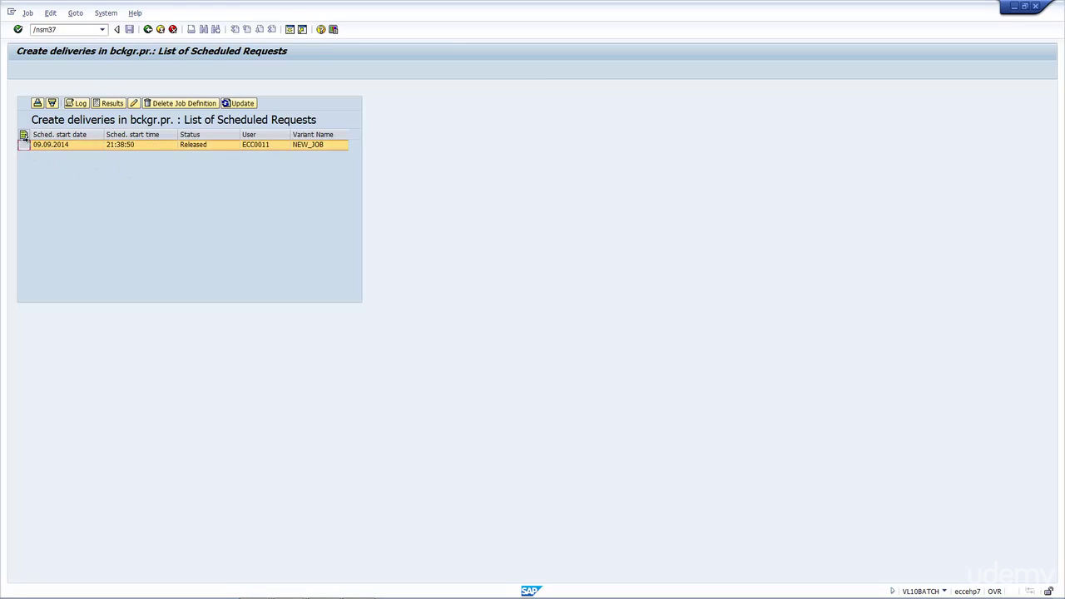
left_click(81, 103)
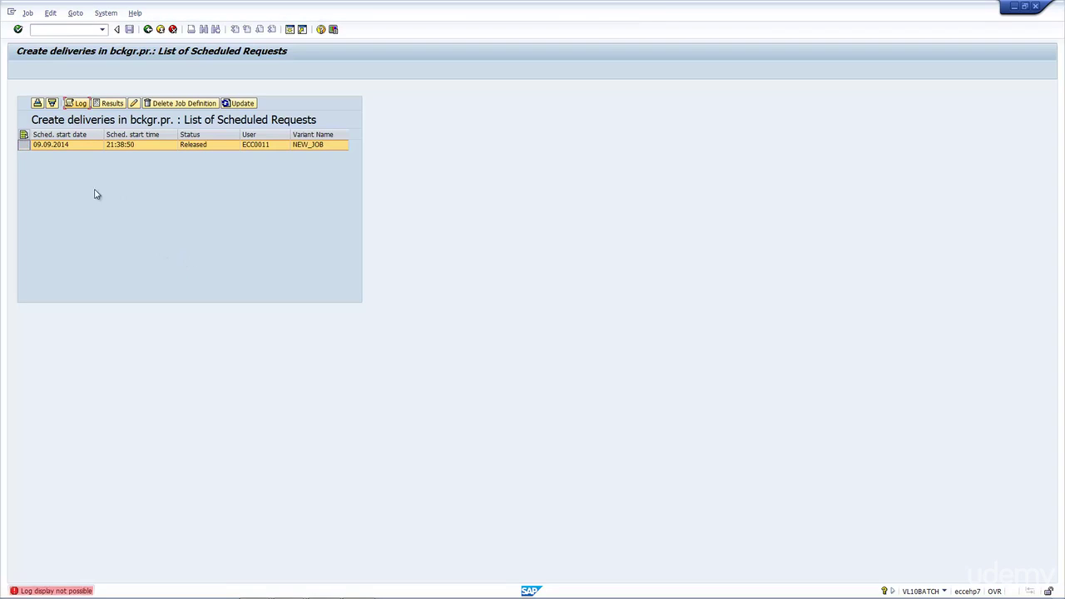
Go to transaction SM37, run the job selection with its default criteria, and check the status and name of the listed VL10X job.
left_click(72, 33)
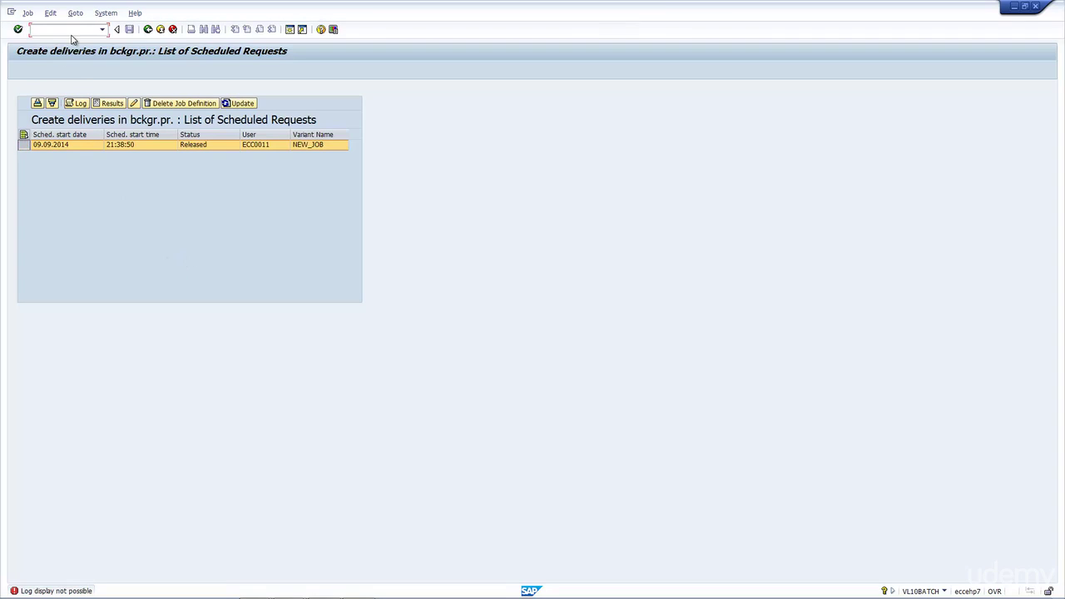
key("Return")
key("F8")
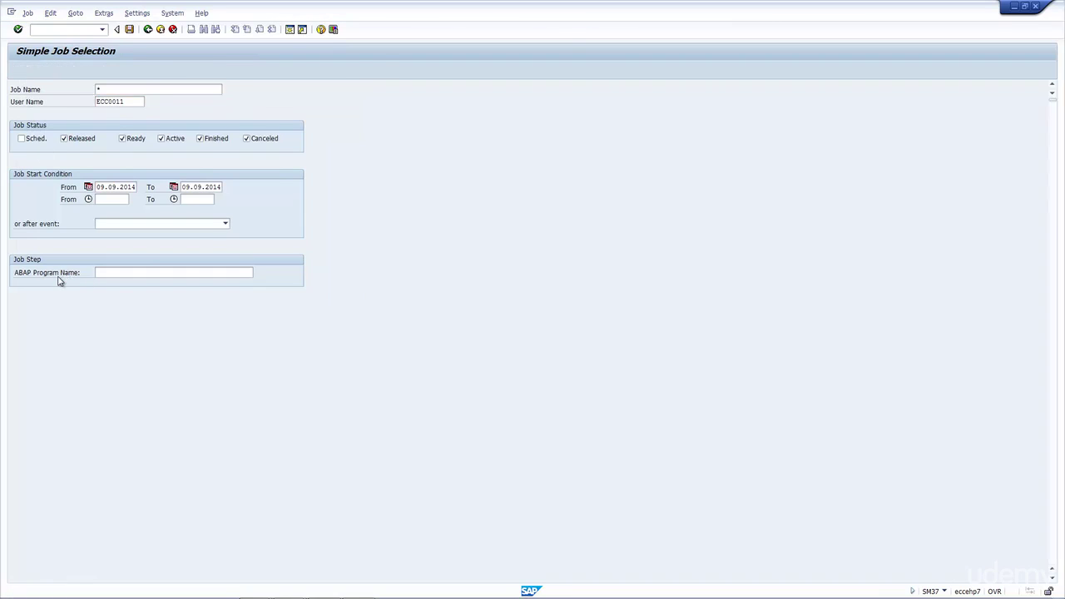
left_click(277, 198)
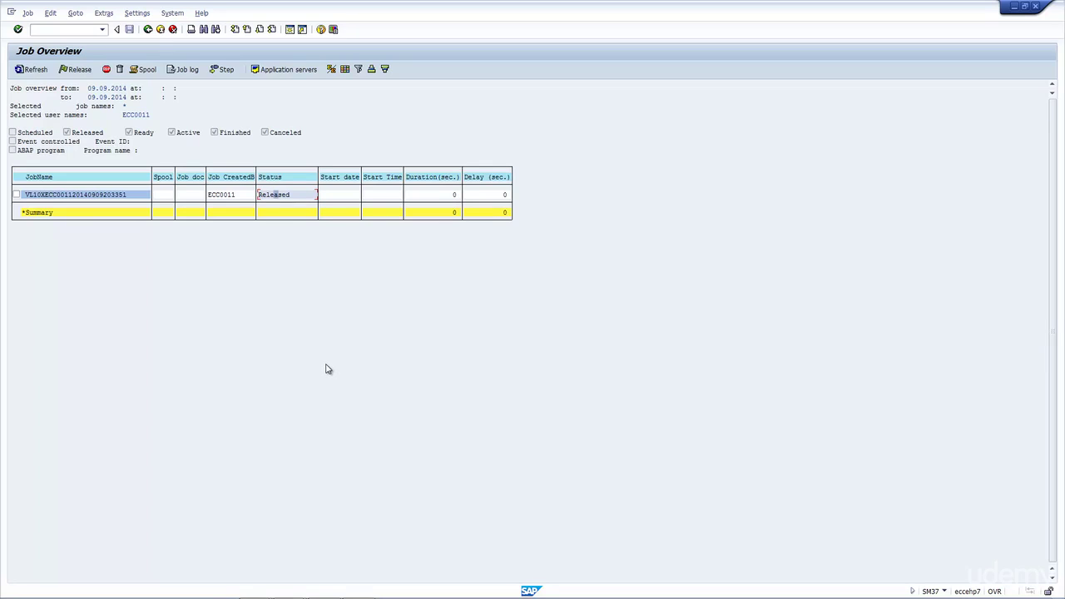
left_click(26, 195)
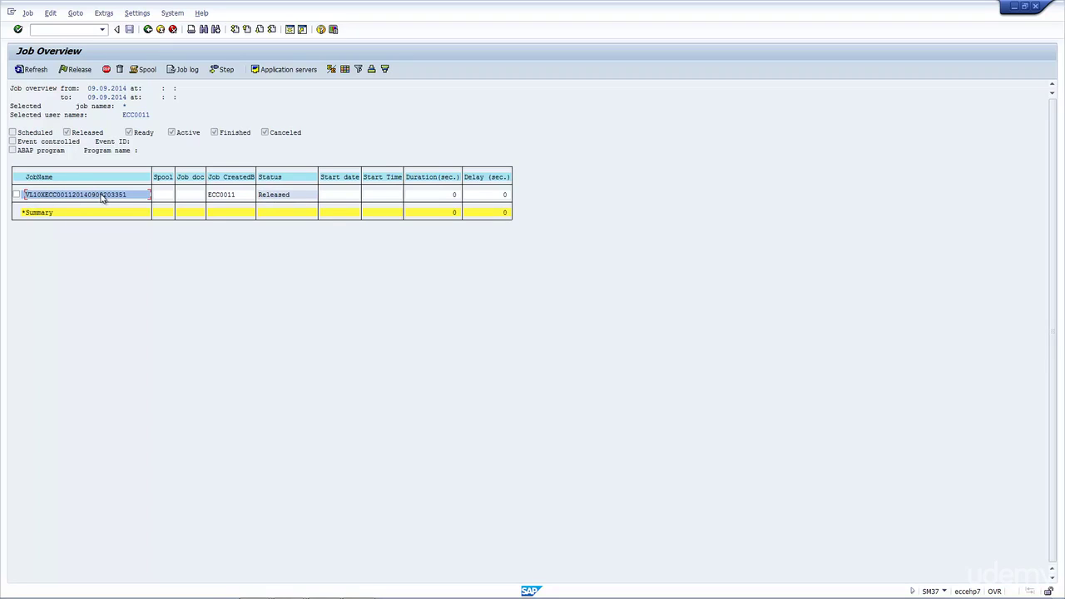